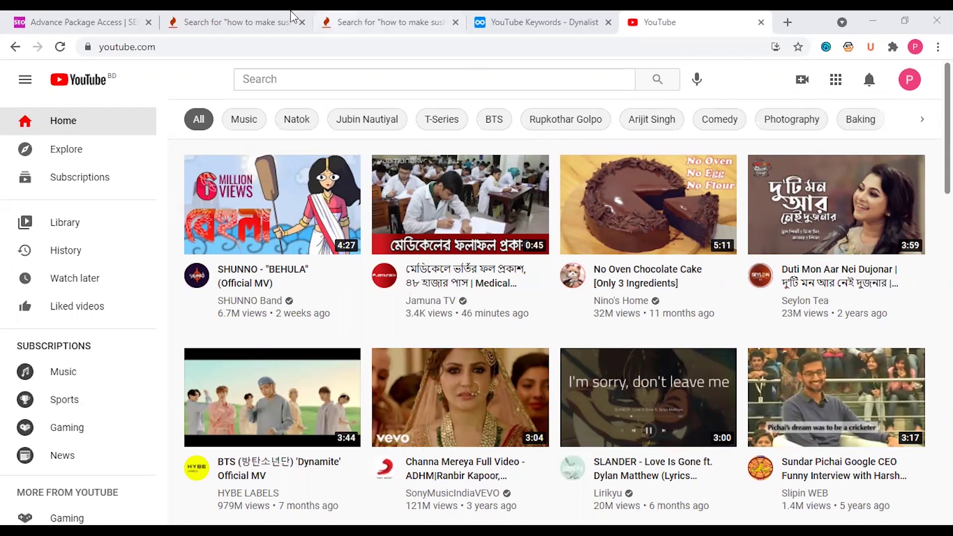
Select and copy 'how to make sushi' from the search box in Keyword Tool's YouTube results
{"action": "left_click", "coordinate": [258, 21]}
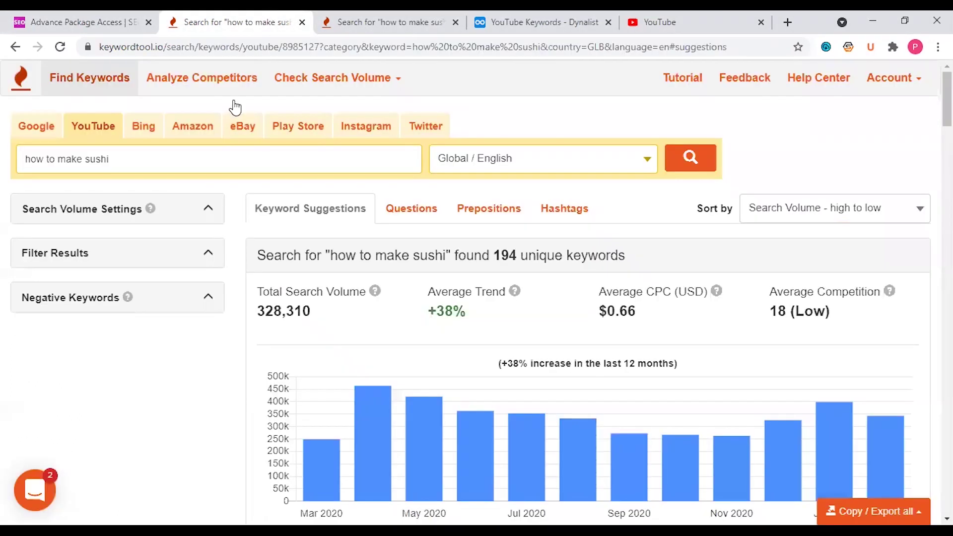
{"action": "triple_click", "coordinate": [133, 160]}
{"action": "key", "text": "ctrl+c"}
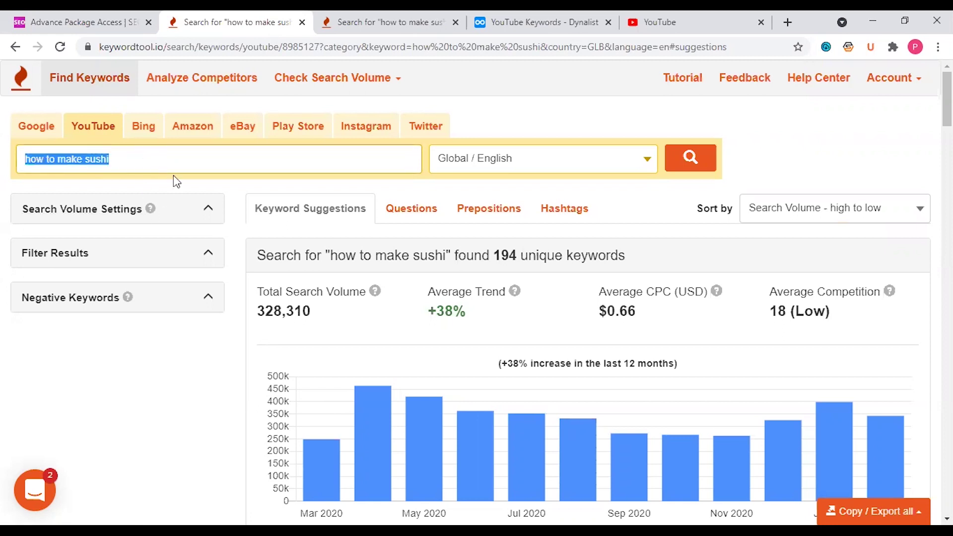
Paste 'how to make sushi' into the YouTube search box
{"action": "left_click", "coordinate": [641, 21]}
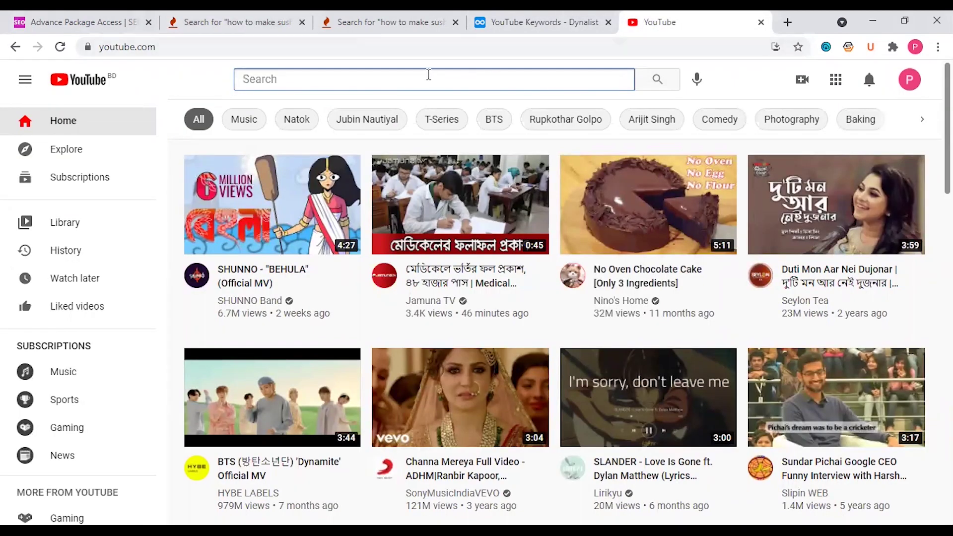
{"action": "key", "text": "ctrl+v"}
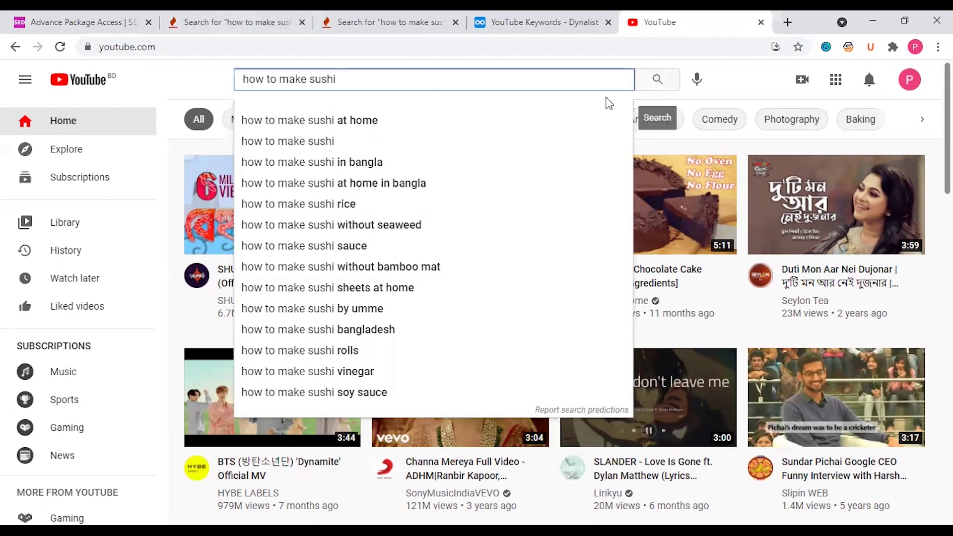
Run the 'how to make sushi' search, close the metrics tip, and browse down to the Simple Sushi video
{"action": "left_click", "coordinate": [658, 80]}
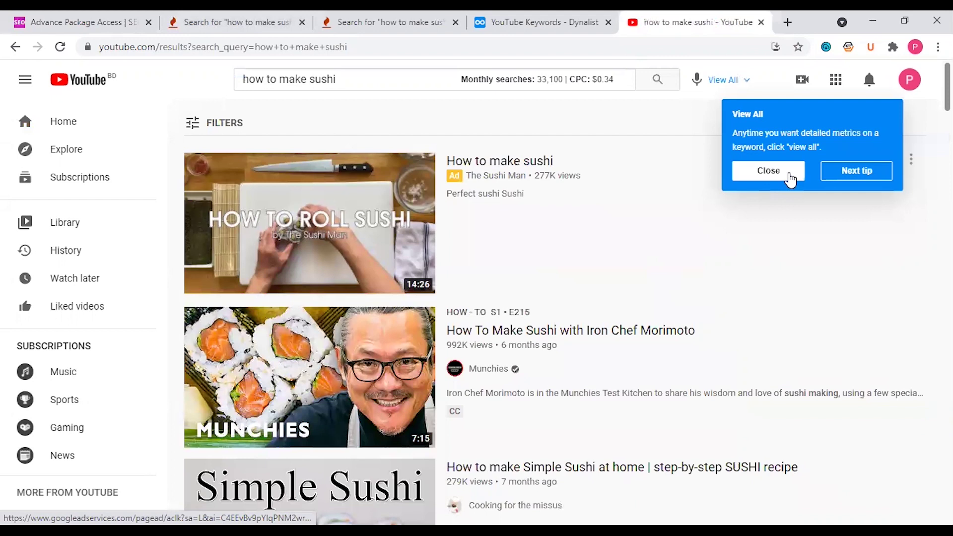
{"action": "left_click", "coordinate": [787, 175]}
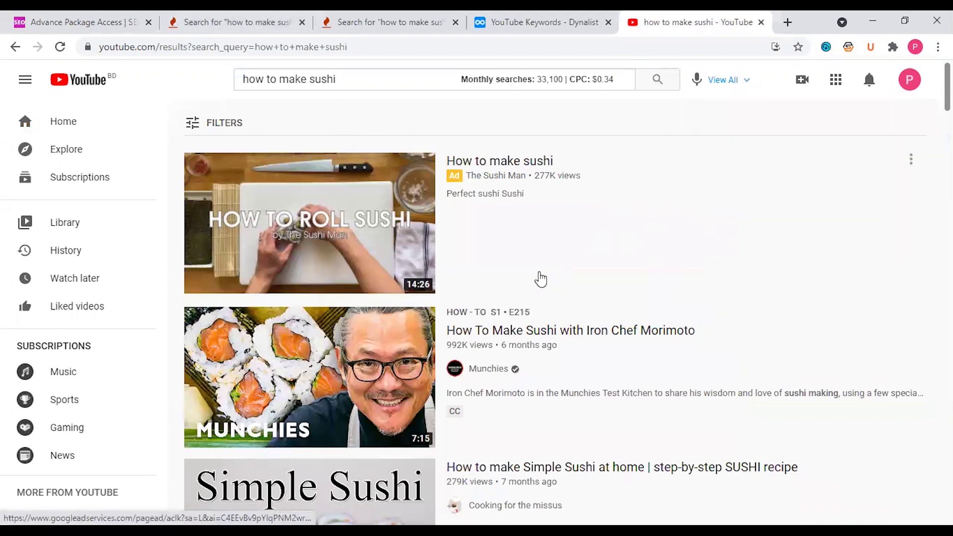
{"action": "scroll", "coordinate": [541, 279], "scroll_direction": "down", "scroll_amount": 3}
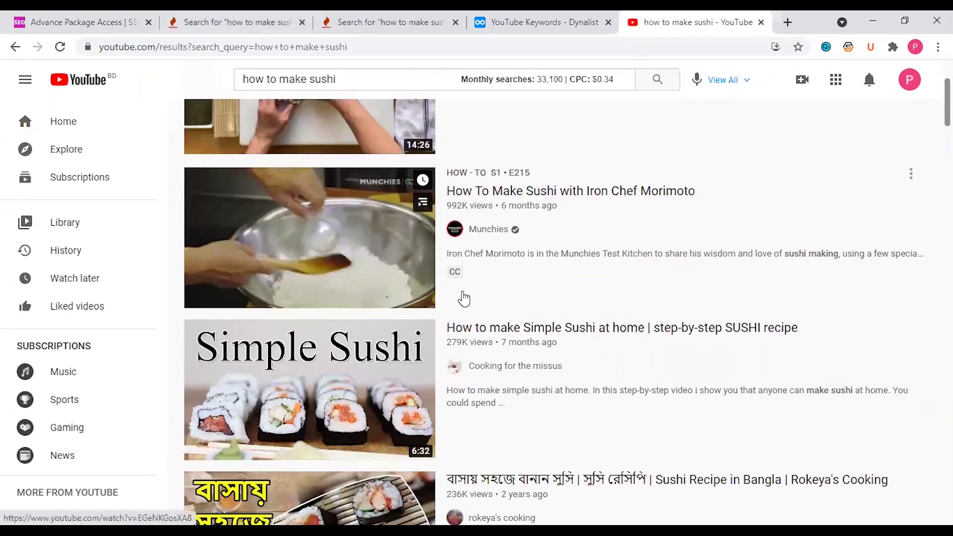
{"action": "scroll", "coordinate": [464, 298], "scroll_direction": "down", "scroll_amount": 5}
{"action": "scroll", "coordinate": [499, 298], "scroll_direction": "down", "scroll_amount": 2}
{"action": "scroll", "coordinate": [499, 298], "scroll_direction": "down", "scroll_amount": 1}
{"action": "scroll", "coordinate": [499, 298], "scroll_direction": "down", "scroll_amount": 3}
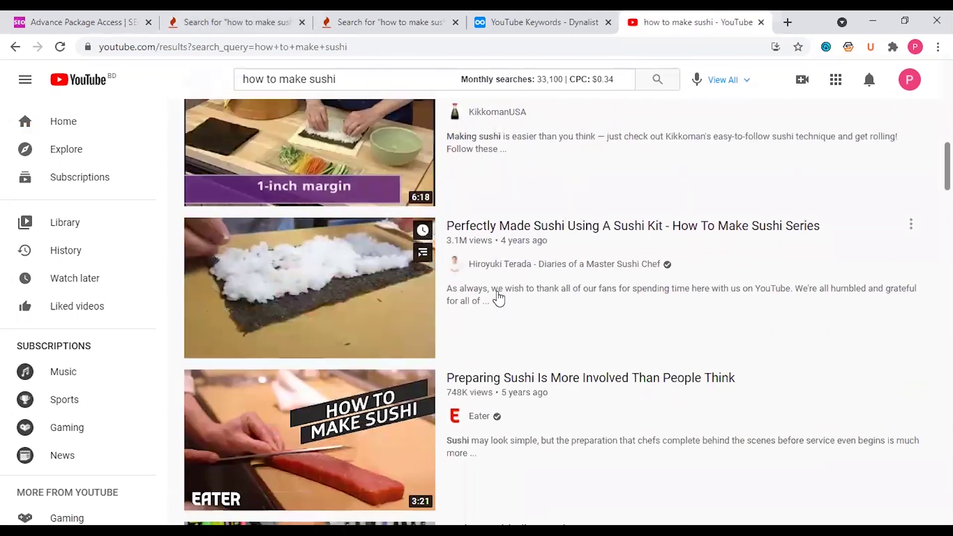
{"action": "scroll", "coordinate": [497, 298], "scroll_direction": "up", "scroll_amount": 12}
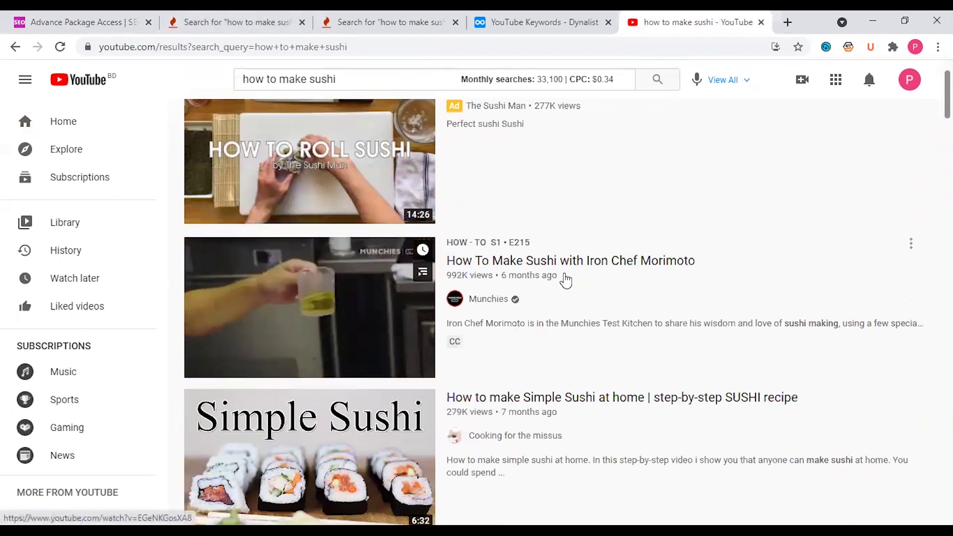
{"action": "scroll", "coordinate": [566, 276], "scroll_direction": "down", "scroll_amount": 1}
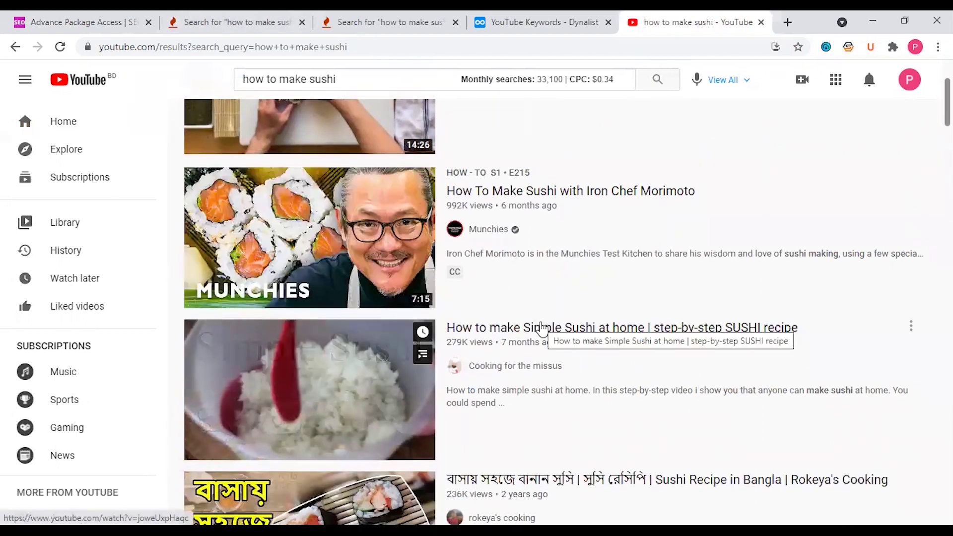
{"action": "scroll", "coordinate": [540, 335], "scroll_direction": "down", "scroll_amount": 1}
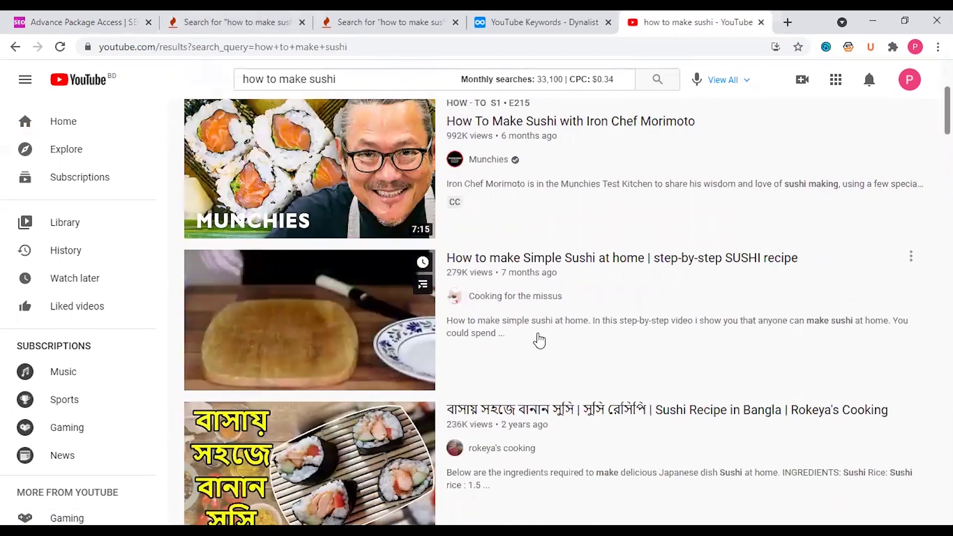
{"action": "scroll", "coordinate": [539, 341], "scroll_direction": "down", "scroll_amount": 1}
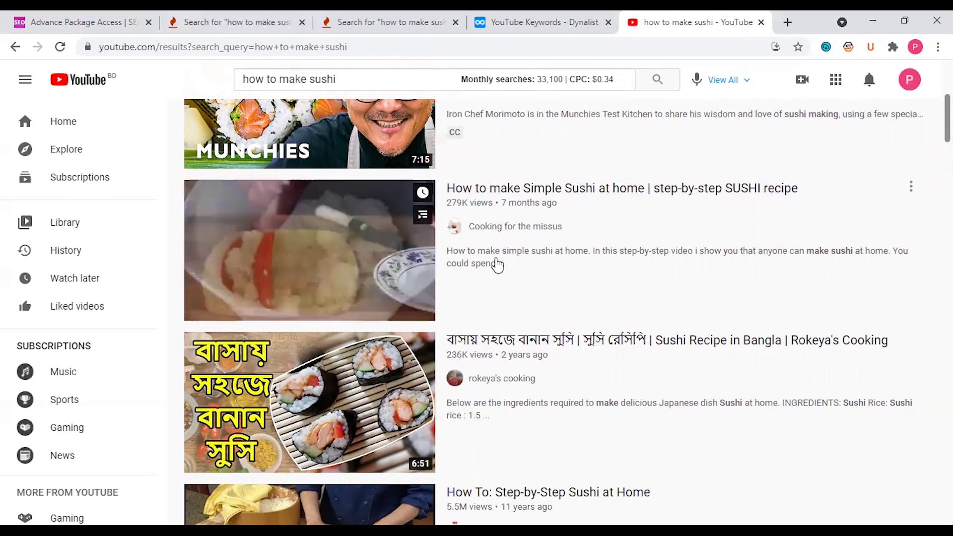
{"action": "scroll", "coordinate": [497, 266], "scroll_direction": "down", "scroll_amount": 7}
{"action": "scroll", "coordinate": [497, 266], "scroll_direction": "down", "scroll_amount": 4}
{"action": "scroll", "coordinate": [498, 266], "scroll_direction": "up", "scroll_amount": 15}
{"action": "scroll", "coordinate": [496, 265], "scroll_direction": "down", "scroll_amount": 3}
Open 'How to make Simple Sushi at home' in a new tab and pause it
{"action": "left_click", "coordinate": [391, 318], "text": "ctrl"}
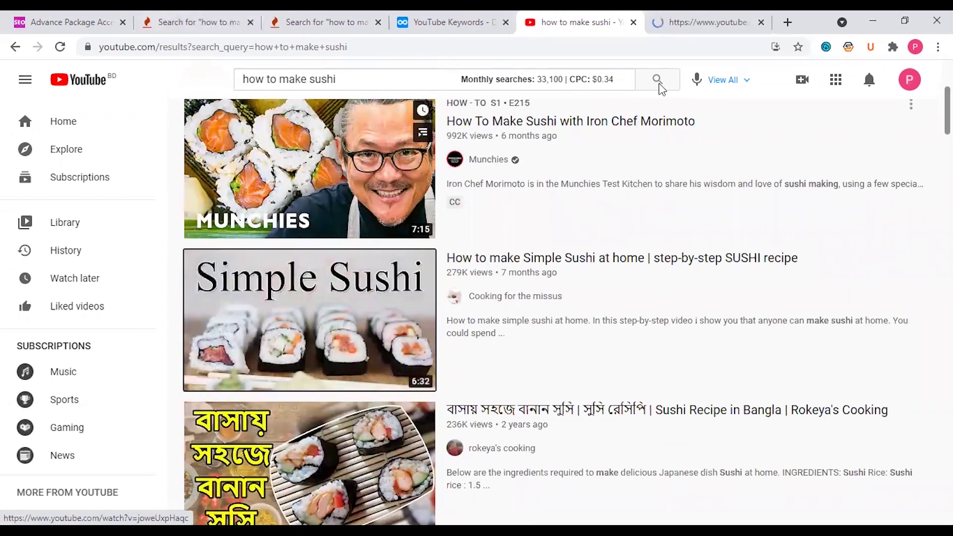
{"action": "left_click", "coordinate": [705, 22]}
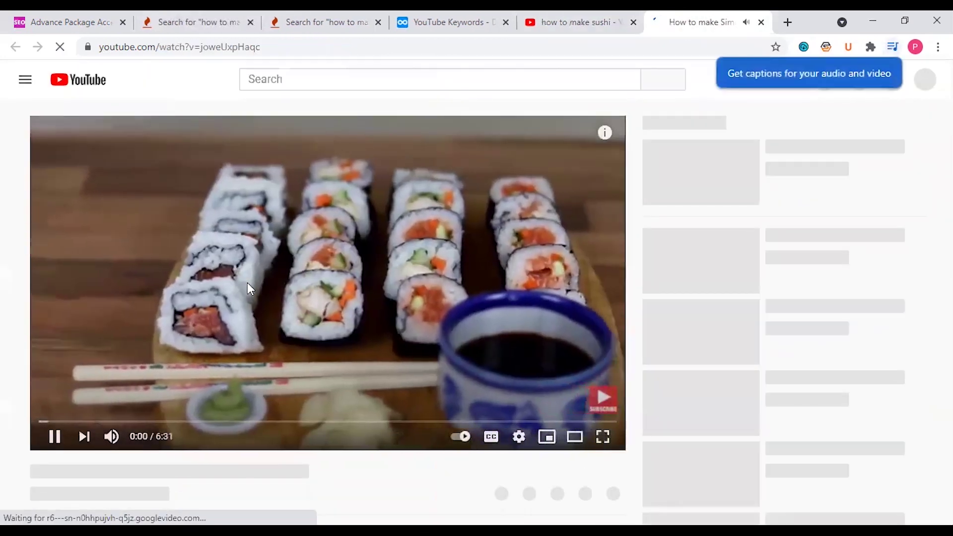
{"action": "left_click", "coordinate": [247, 282]}
{"action": "scroll", "coordinate": [247, 282], "scroll_direction": "down", "scroll_amount": 4}
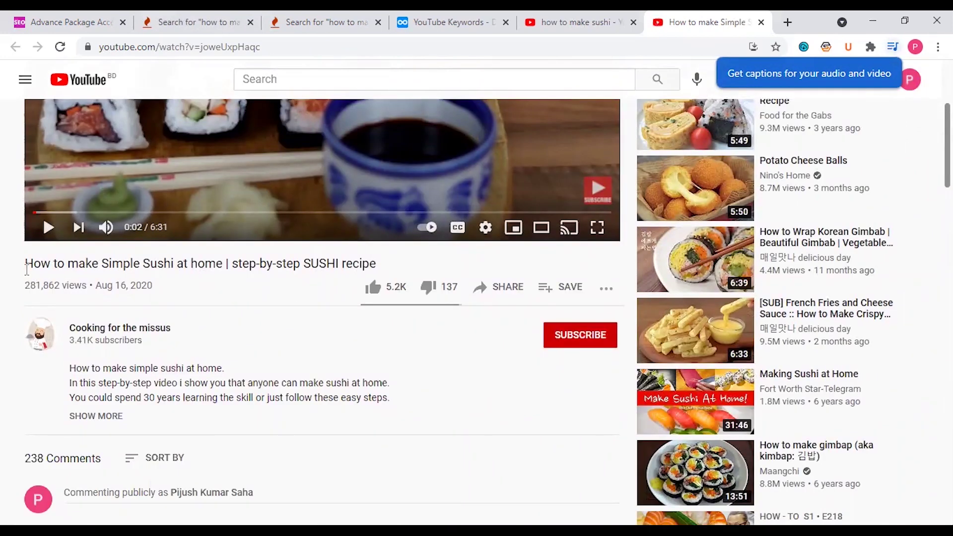
Expand the video's full description and bring up the page's context menu
{"action": "left_click", "coordinate": [96, 416]}
{"action": "scroll", "coordinate": [149, 323], "scroll_direction": "down", "scroll_amount": 3}
{"action": "double_click", "coordinate": [167, 241]}
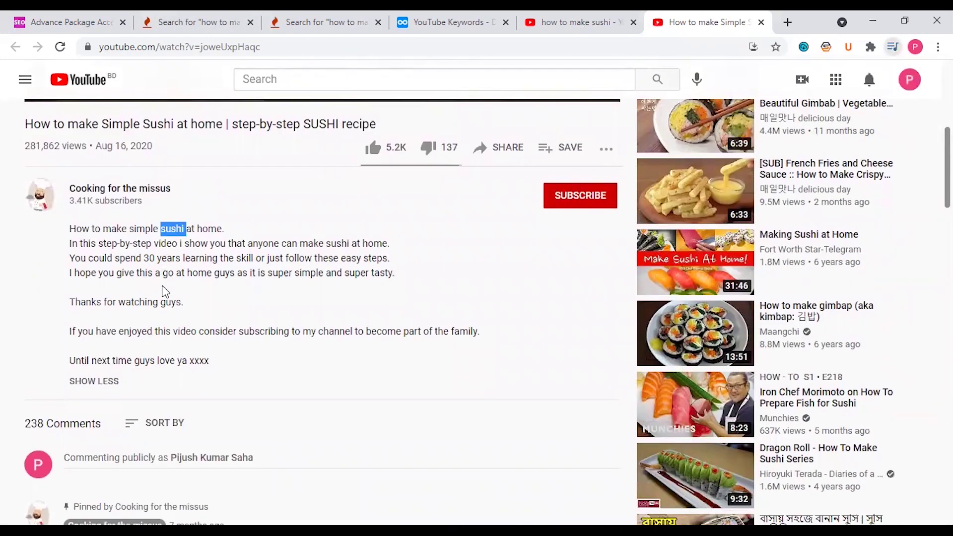
{"action": "left_click", "coordinate": [116, 323]}
{"action": "scroll", "coordinate": [133, 324], "scroll_direction": "down", "scroll_amount": 3}
{"action": "scroll", "coordinate": [132, 317], "scroll_direction": "up", "scroll_amount": 10}
{"action": "scroll", "coordinate": [132, 317], "scroll_direction": "down", "scroll_amount": 5}
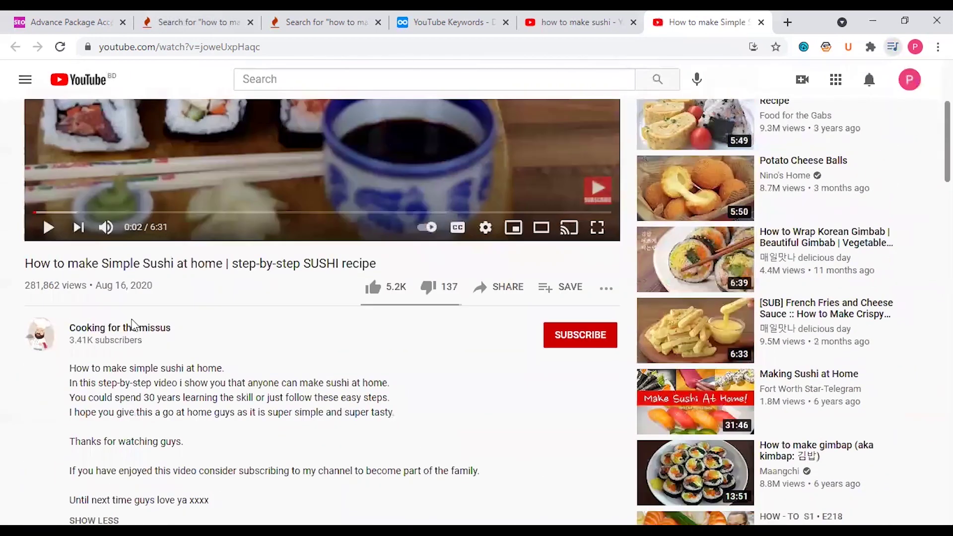
{"action": "right_click", "coordinate": [246, 327]}
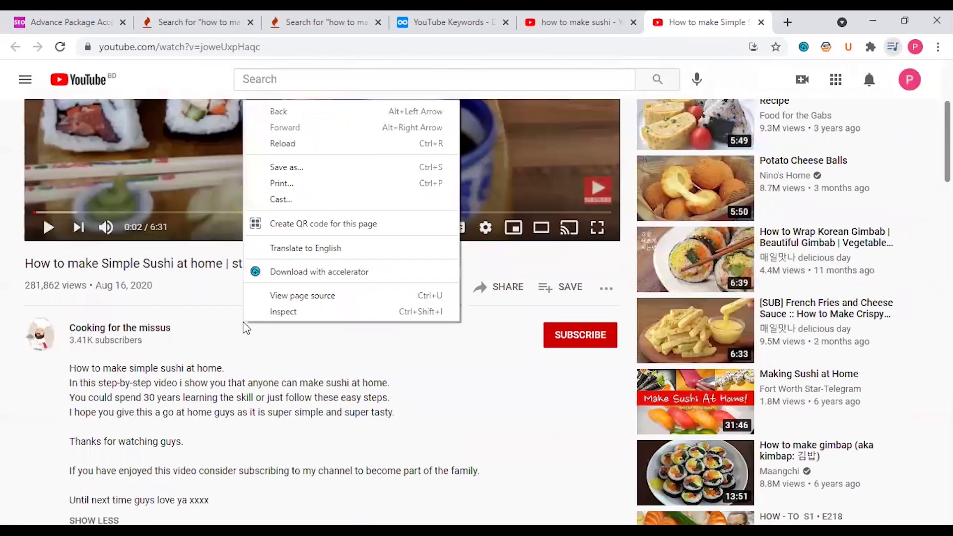
Open the page source and search it for 'keywo'
{"action": "left_click", "coordinate": [305, 296]}
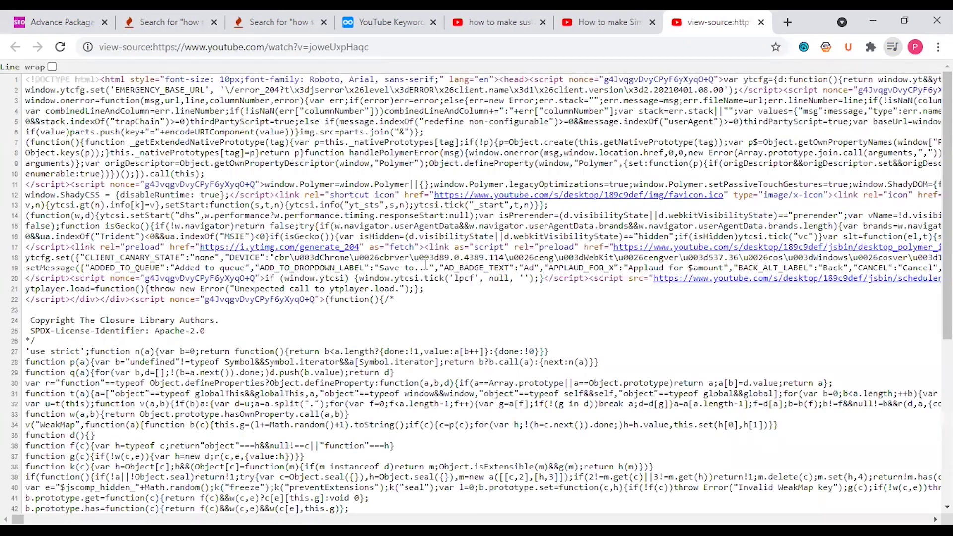
{"action": "key", "text": "ctrl+f"}
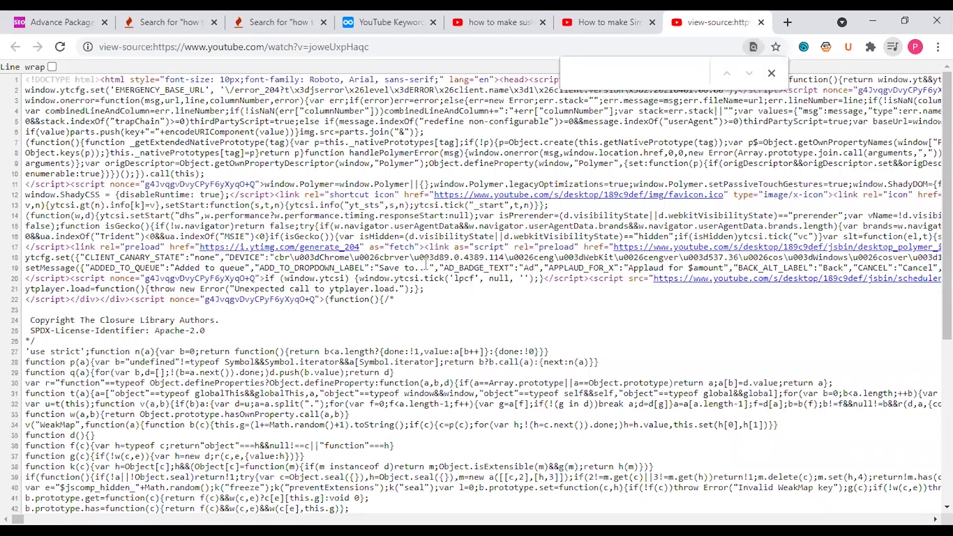
{"action": "type", "text": "keyword"}
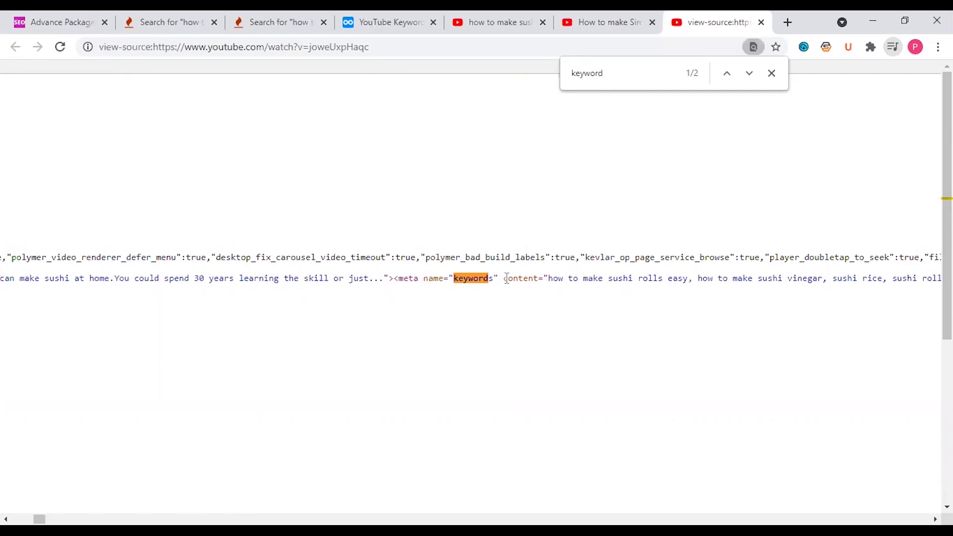
Select the full tag list inside the keywords meta tag and copy it
{"action": "left_click_drag", "start_coordinate": [503, 278], "coordinate": [823, 278]}
{"action": "left_click", "coordinate": [552, 277]}
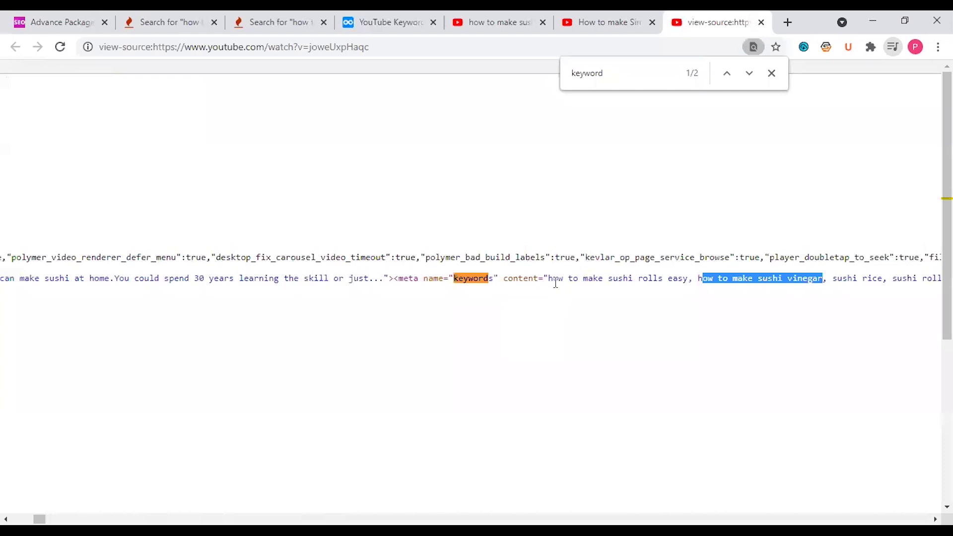
{"action": "left_click_drag", "start_coordinate": [547, 278], "coordinate": [189, 277]}
{"action": "left_click", "coordinate": [90, 276]}
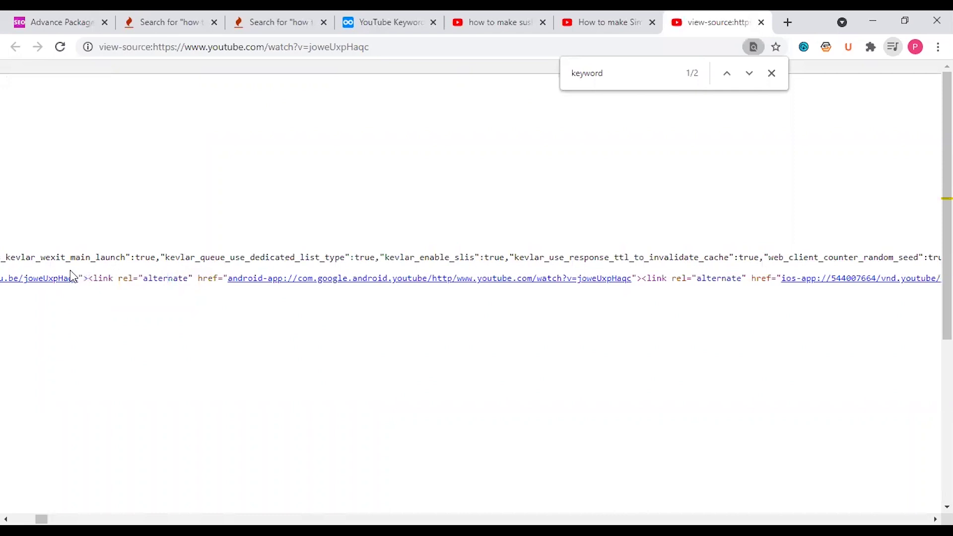
{"action": "left_click_drag", "start_coordinate": [71, 277], "coordinate": [277, 279]}
{"action": "key", "text": "ctrl+c"}
Paste the tag list into the YouTube Keywords note and split the first tags through 'japanese food' onto bullets
{"action": "left_click", "coordinate": [422, 19]}
{"action": "key", "text": "ctrl+v"}
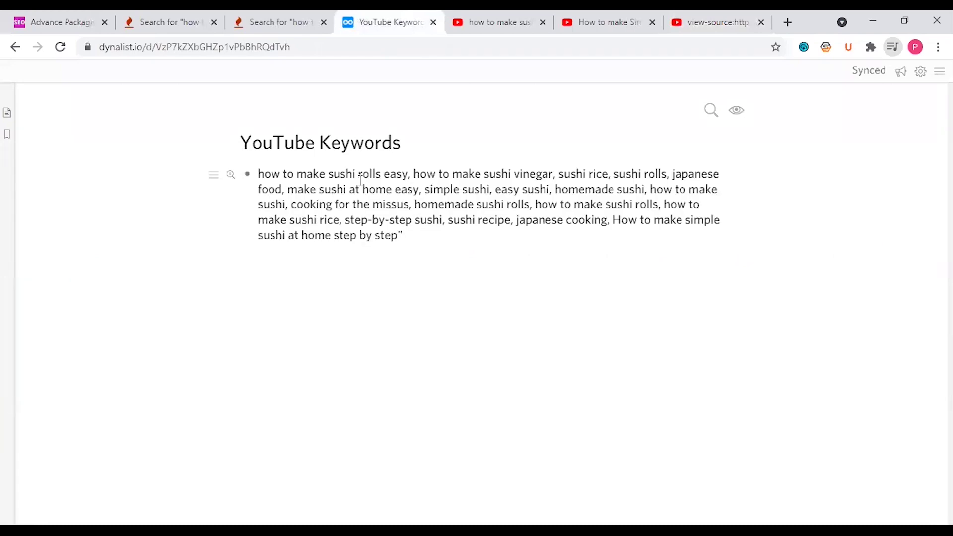
{"action": "left_click", "coordinate": [411, 174]}
{"action": "key", "text": "Return"}
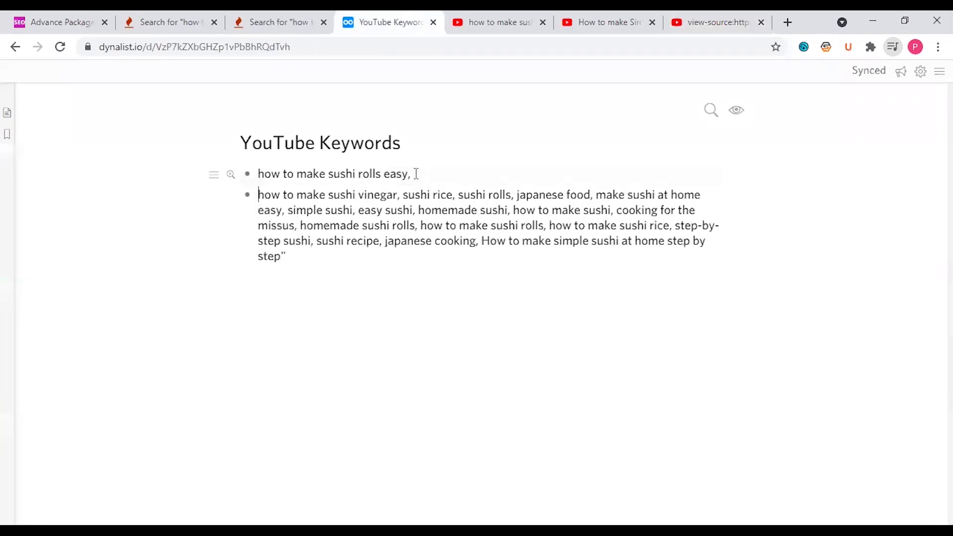
{"action": "left_click", "coordinate": [403, 194]}
{"action": "key", "text": "Return"}
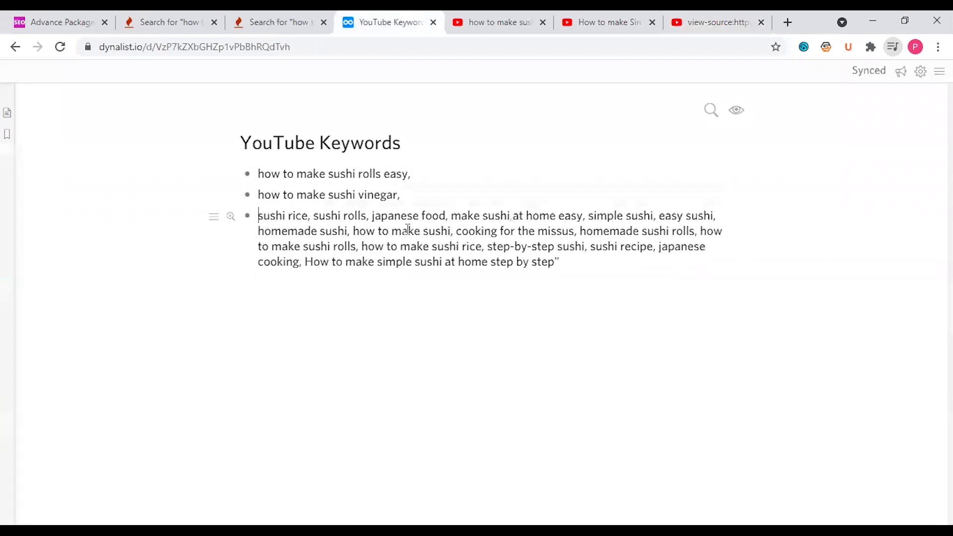
{"action": "key", "text": "ctrl+Right"}
{"action": "key", "text": "ctrl+Right"}
{"action": "key", "text": "Return"}
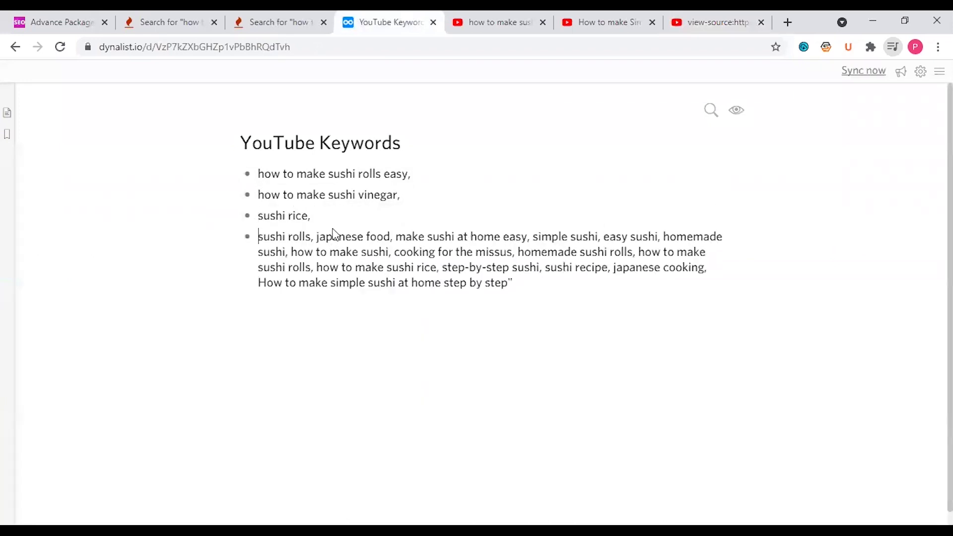
{"action": "key", "text": "ctrl+Right"}
{"action": "key", "text": "ctrl+Right"}
{"action": "key", "text": "Return"}
Put 'make sushi at home easy', 'simple sushi', 'easy sushi', 'homemade sushi' and 'how to make sushi' on separate bullets
{"action": "key", "text": "ctrl+Right"}
{"action": "key", "text": "ctrl+Right"}
{"action": "key", "text": "ctrl+Left"}
{"action": "key", "text": "ctrl+Left"}
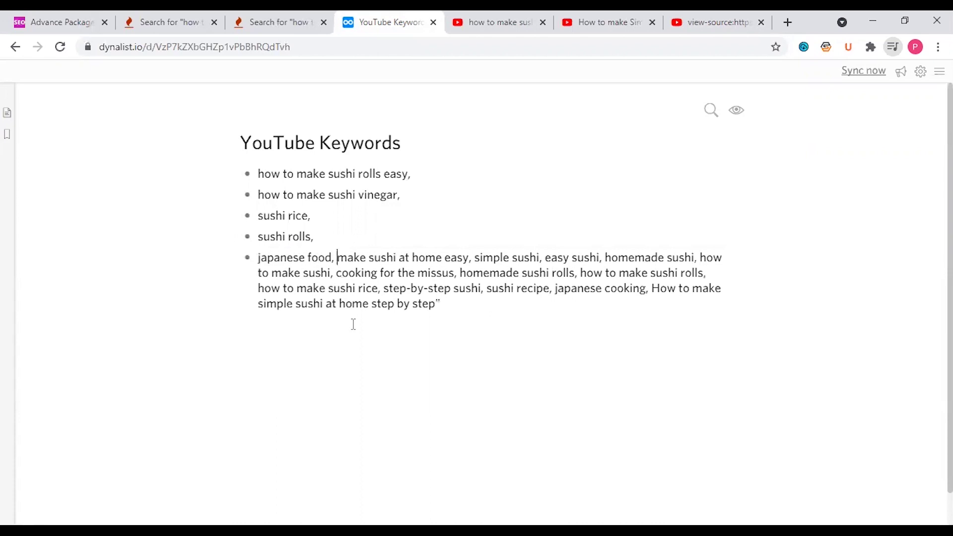
{"action": "key", "text": "Return"}
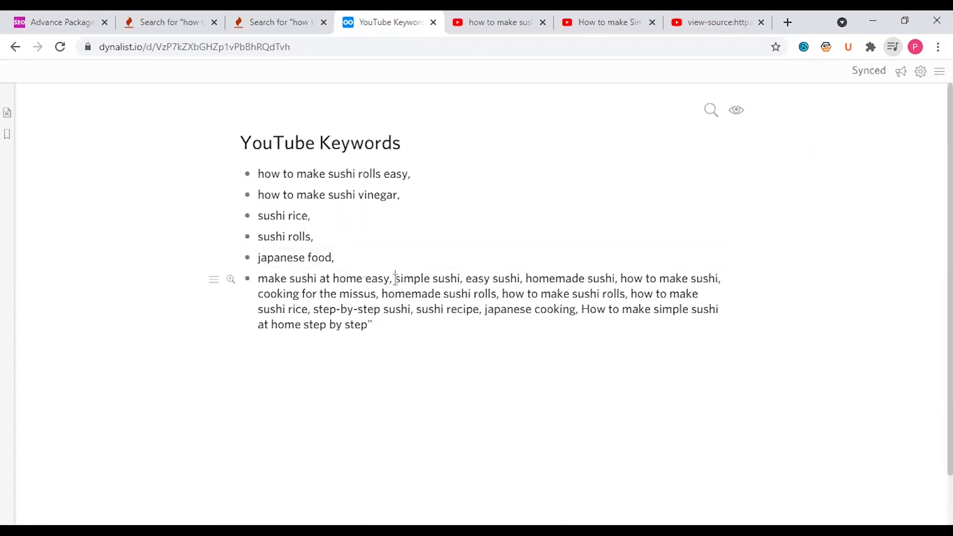
{"action": "key", "text": "ctrl+Right"}
{"action": "key", "text": "ctrl+Right"}
{"action": "key", "text": "ctrl+Right"}
{"action": "key", "text": "ctrl+Right"}
{"action": "key", "text": "ctrl+Right"}
{"action": "key", "text": "Return"}
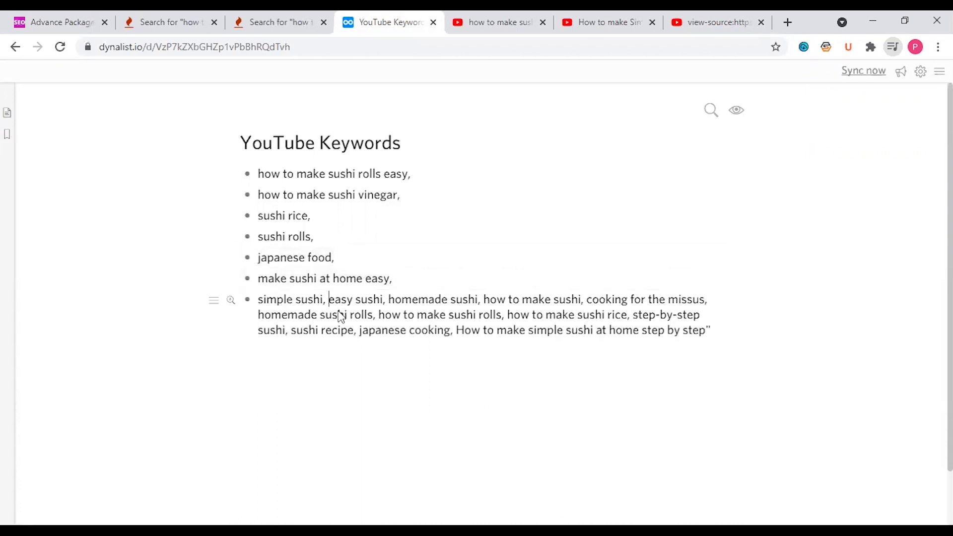
{"action": "left_click", "coordinate": [329, 300]}
{"action": "key", "text": "Return"}
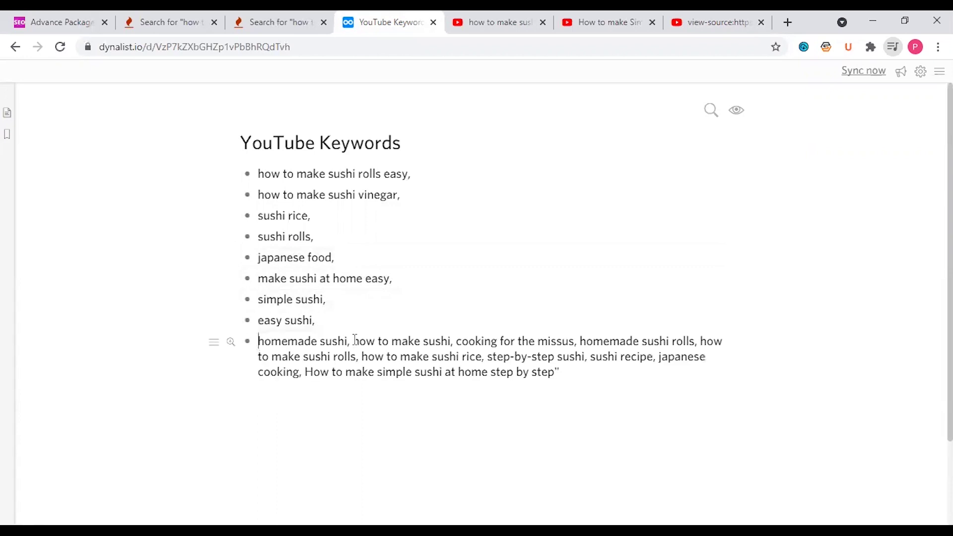
{"action": "left_click", "coordinate": [355, 341]}
{"action": "key", "text": "Return"}
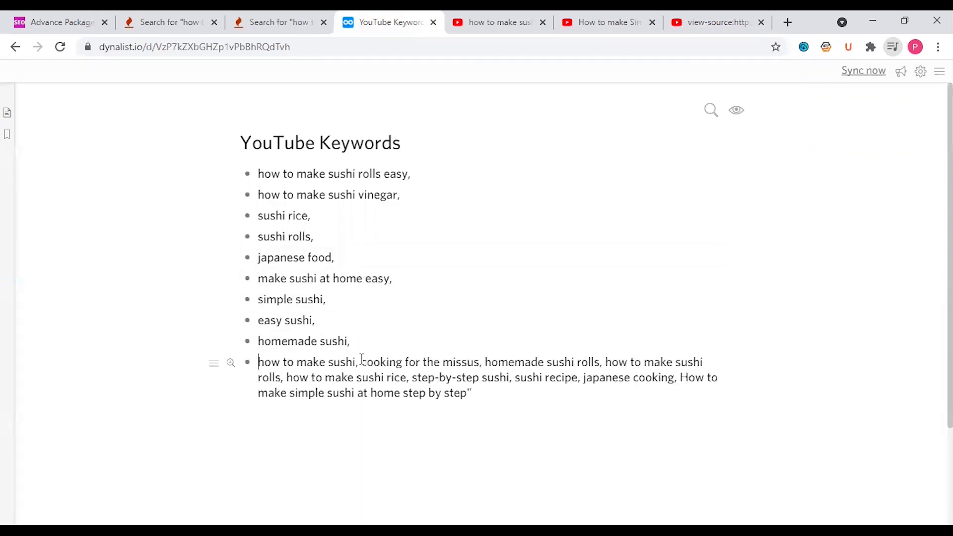
{"action": "left_click", "coordinate": [362, 362]}
{"action": "key", "text": "Return"}
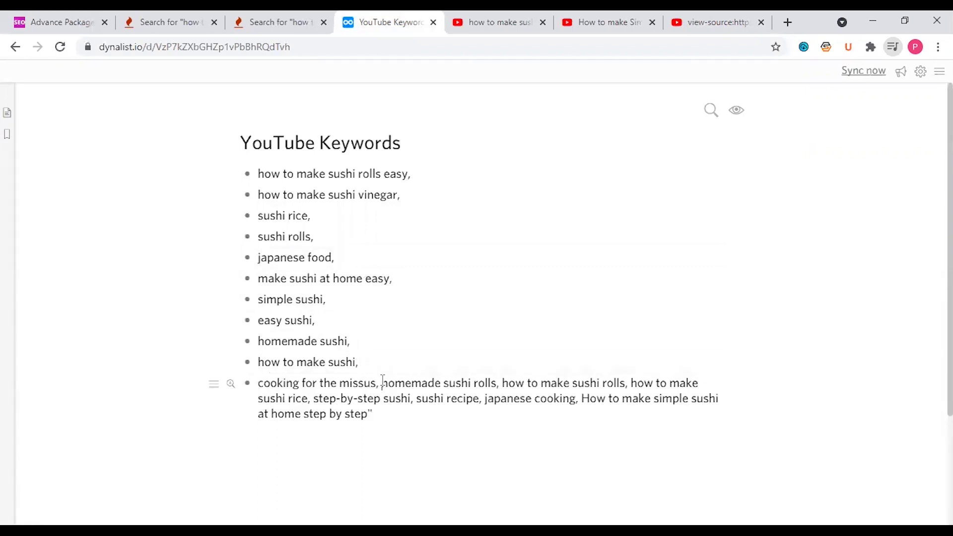
Put 'cooking for the missus', 'homemade sushi rolls', 'how to make sushi rolls/rice' and 'step-by-step sushi' on separate bullets
{"action": "left_click", "coordinate": [383, 383]}
{"action": "key", "text": "Return"}
{"action": "left_click", "coordinate": [379, 404]}
{"action": "key", "text": "Return"}
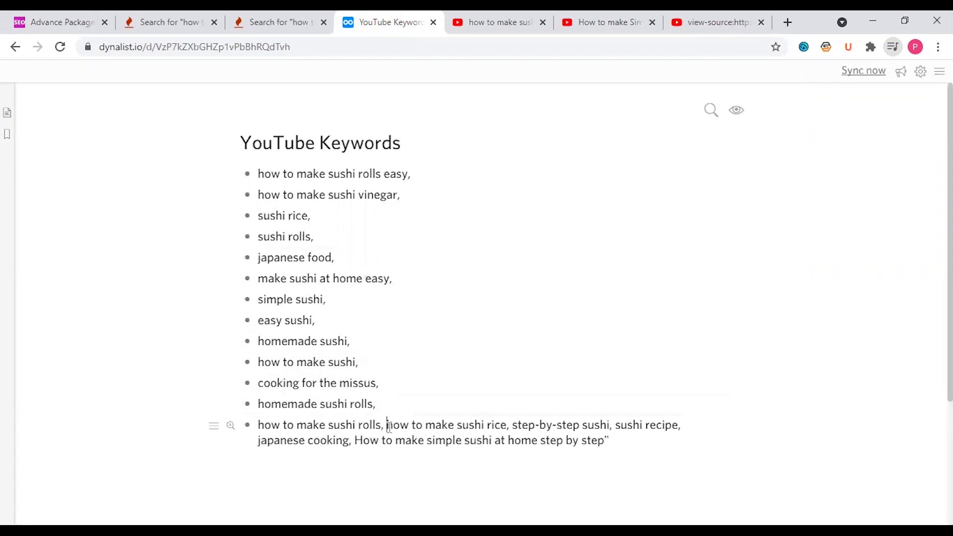
{"action": "left_click", "coordinate": [387, 426]}
{"action": "key", "text": "Return"}
{"action": "left_click", "coordinate": [383, 444]}
{"action": "key", "text": "Return"}
{"action": "scroll", "coordinate": [374, 349], "scroll_direction": "down", "scroll_amount": 3}
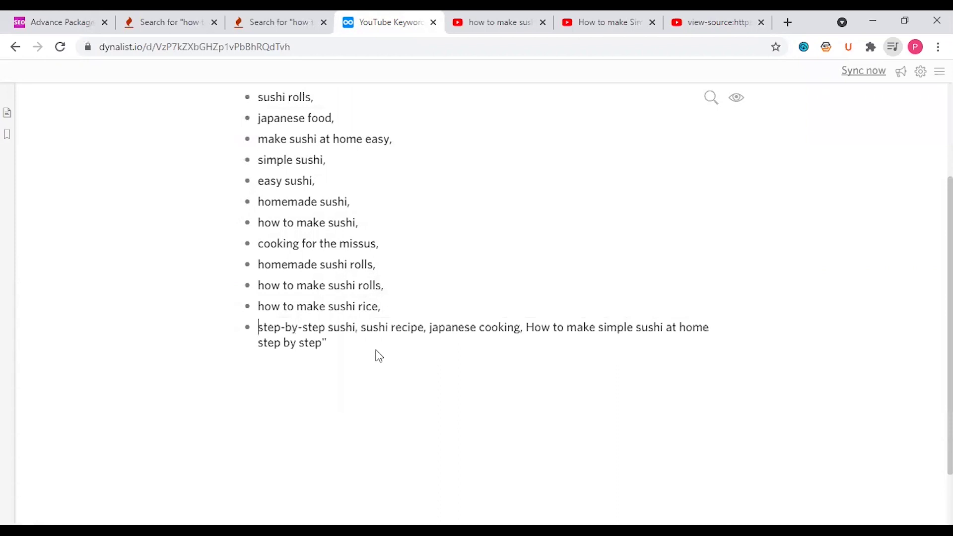
{"action": "key", "text": "Return"}
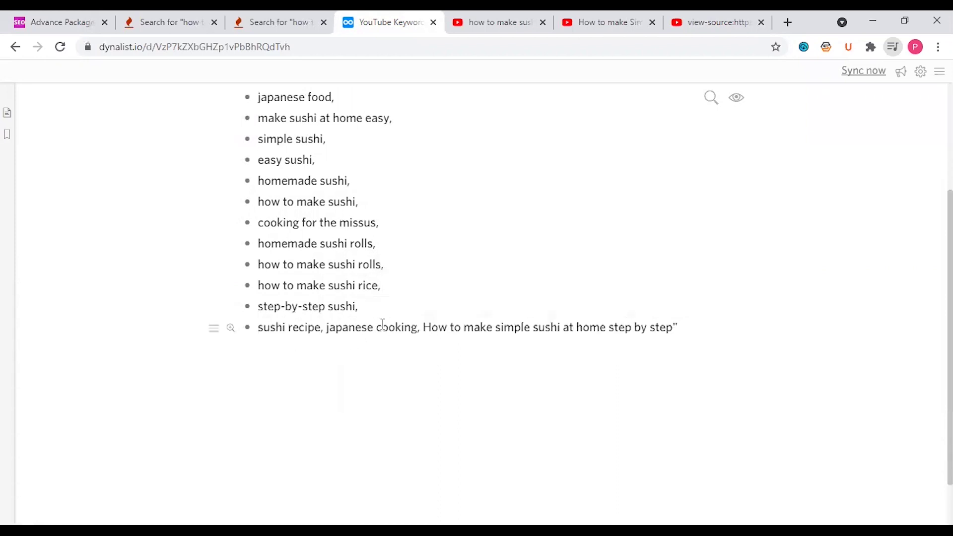
Split off 'sushi recipe' and 'japanese cooking', then delete the stray closing quote after the last tag
{"action": "left_click", "coordinate": [328, 328]}
{"action": "key", "text": "Return"}
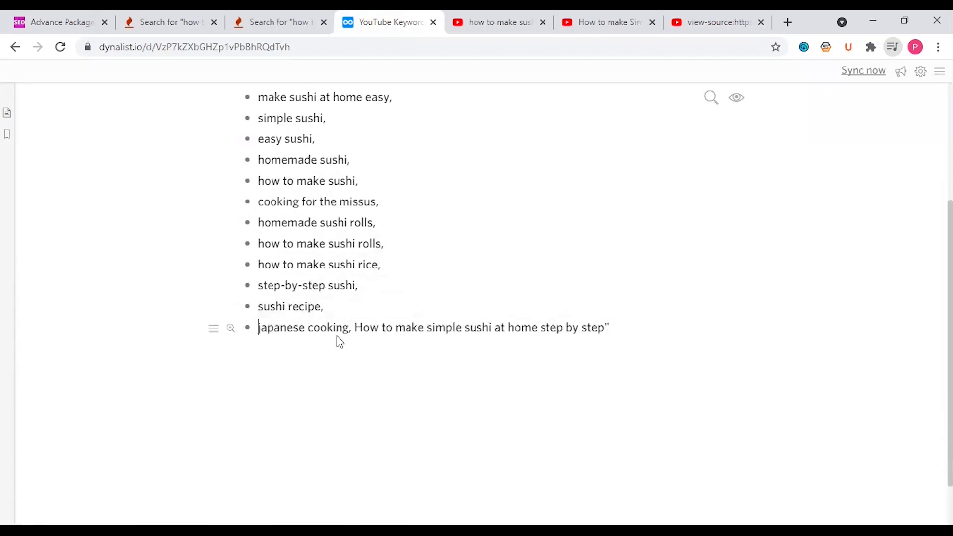
{"action": "left_click", "coordinate": [356, 328]}
{"action": "key", "text": "Return"}
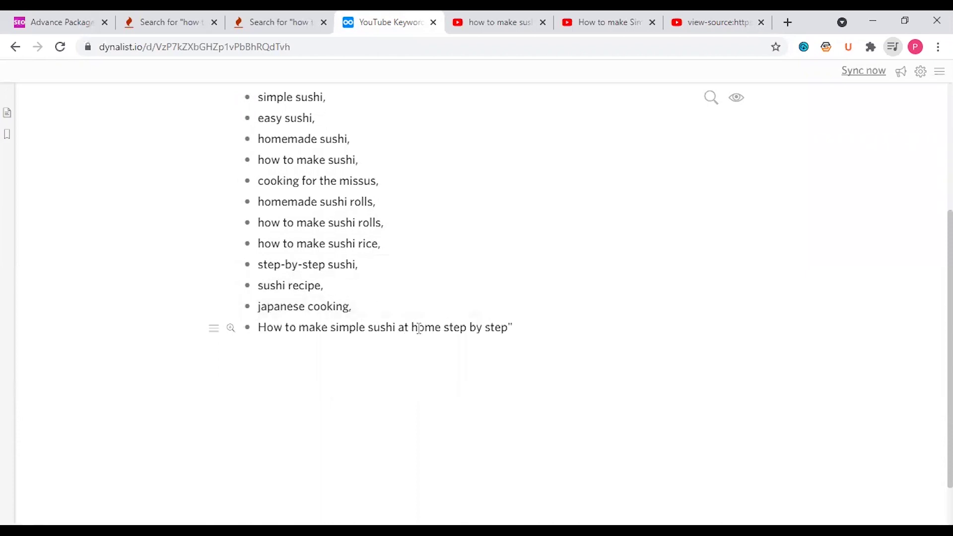
{"action": "key", "text": "End"}
{"action": "key", "text": "BackSpace"}
{"action": "scroll", "coordinate": [411, 334], "scroll_direction": "up", "scroll_amount": 4}
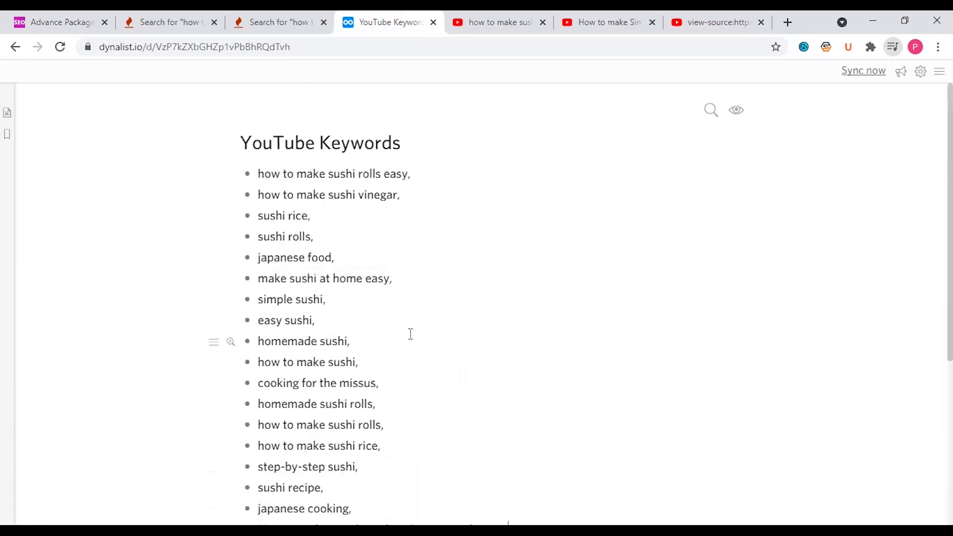
{"action": "scroll", "coordinate": [409, 331], "scroll_direction": "down", "scroll_amount": 2}
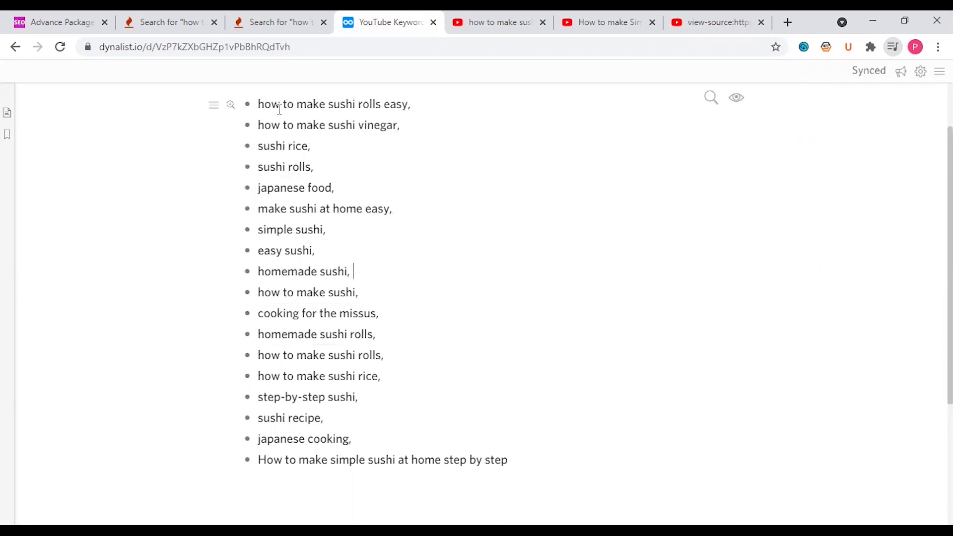
{"action": "double_click", "coordinate": [341, 105]}
{"action": "left_click", "coordinate": [303, 125]}
{"action": "left_click_drag", "start_coordinate": [263, 144], "coordinate": [305, 146]}
{"action": "left_click", "coordinate": [279, 167]}
{"action": "double_click", "coordinate": [280, 187]}
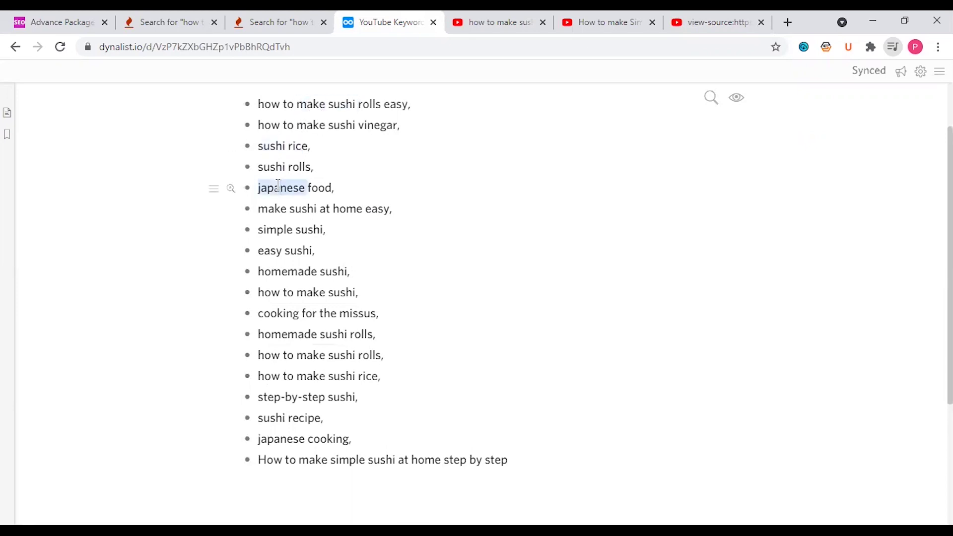
{"action": "left_click_drag", "start_coordinate": [325, 210], "coordinate": [368, 292]}
{"action": "left_click", "coordinate": [321, 208]}
{"action": "left_click", "coordinate": [273, 251]}
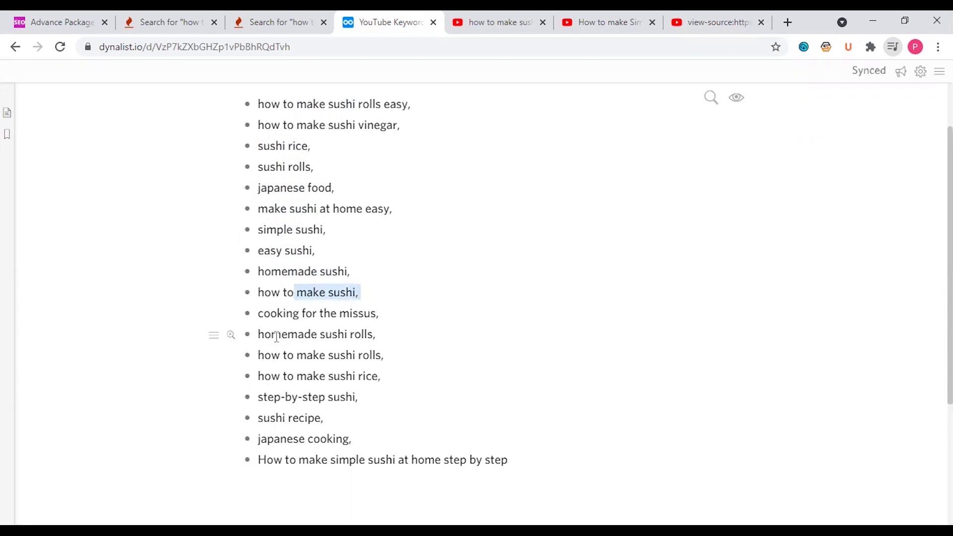
{"action": "left_click_drag", "start_coordinate": [272, 335], "coordinate": [358, 356]}
{"action": "left_click", "coordinate": [311, 356]}
{"action": "left_click_drag", "start_coordinate": [312, 376], "coordinate": [346, 376]}
{"action": "left_click_drag", "start_coordinate": [263, 418], "coordinate": [315, 421]}
{"action": "left_click", "coordinate": [290, 447]}
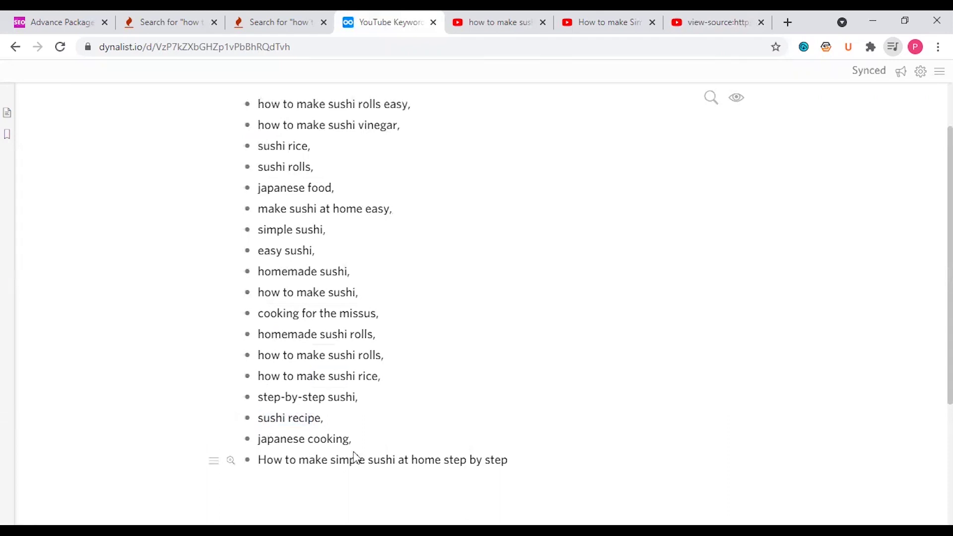
{"action": "left_click_drag", "start_coordinate": [309, 460], "coordinate": [383, 460]}
{"action": "left_click", "coordinate": [381, 460]}
{"action": "double_click", "coordinate": [308, 229]}
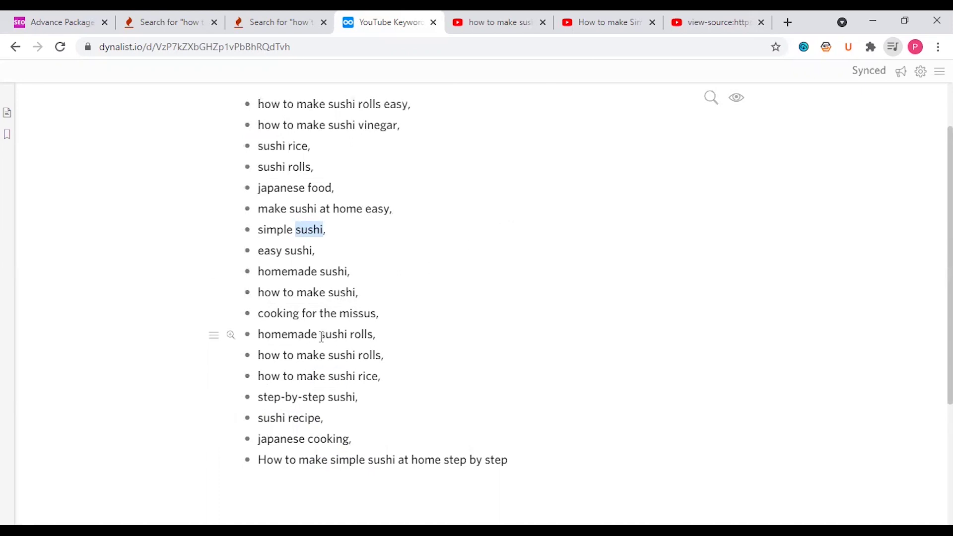
Return to the 'how to make sushi' results and scroll through the ranking videos
{"action": "left_click", "coordinate": [526, 22]}
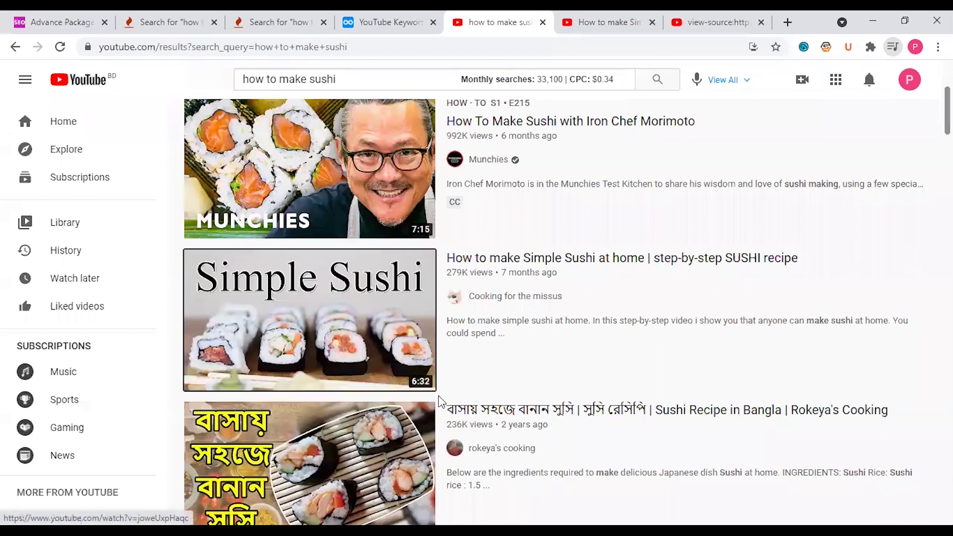
{"action": "scroll", "coordinate": [434, 398], "scroll_direction": "down", "scroll_amount": 3}
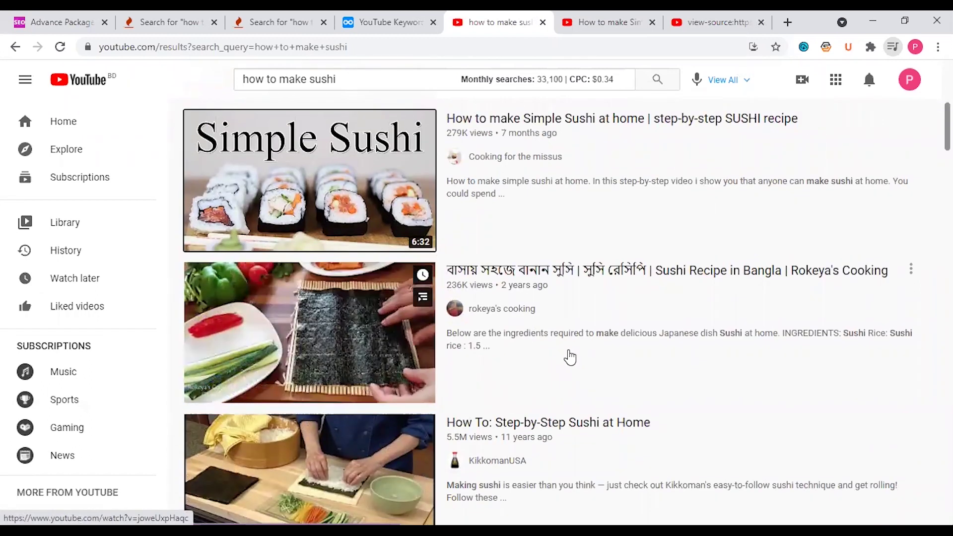
{"action": "scroll", "coordinate": [569, 357], "scroll_direction": "down", "scroll_amount": 3}
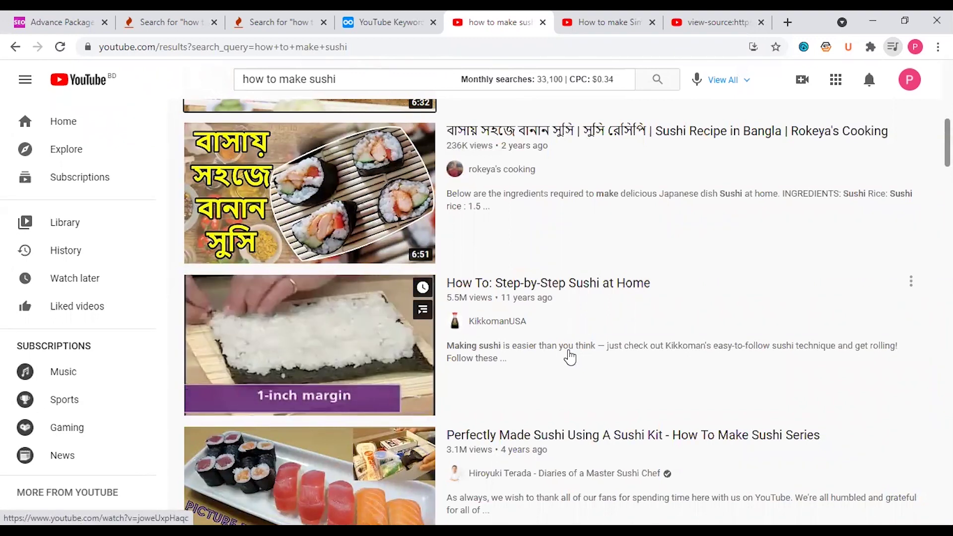
{"action": "mouse_move", "coordinate": [546, 249]}
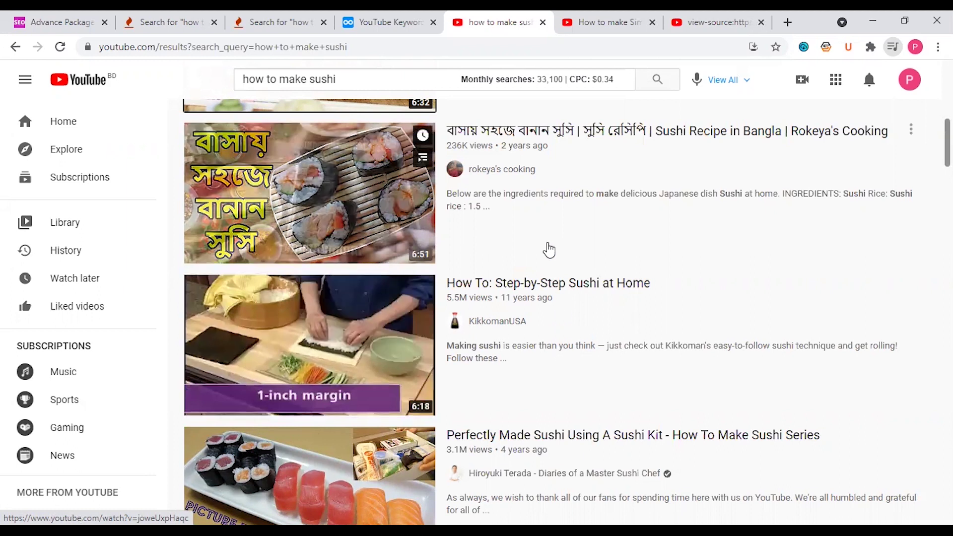
{"action": "scroll", "coordinate": [547, 249], "scroll_direction": "up", "scroll_amount": 10}
Look over the Simple Sushi watch page, then return to the results and show the search suggestions
{"action": "left_click", "coordinate": [589, 17]}
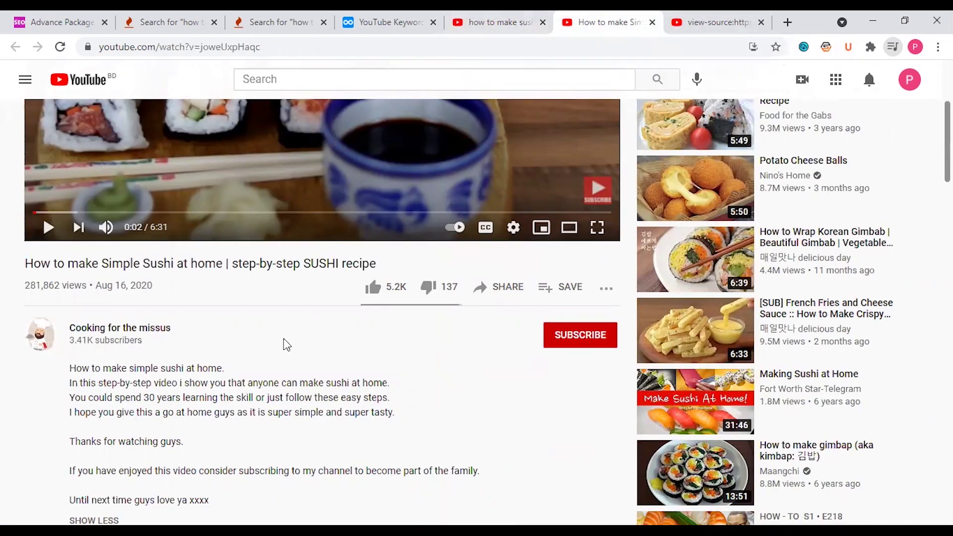
{"action": "scroll", "coordinate": [282, 342], "scroll_direction": "down", "scroll_amount": 3}
{"action": "scroll", "coordinate": [282, 346], "scroll_direction": "up", "scroll_amount": 2}
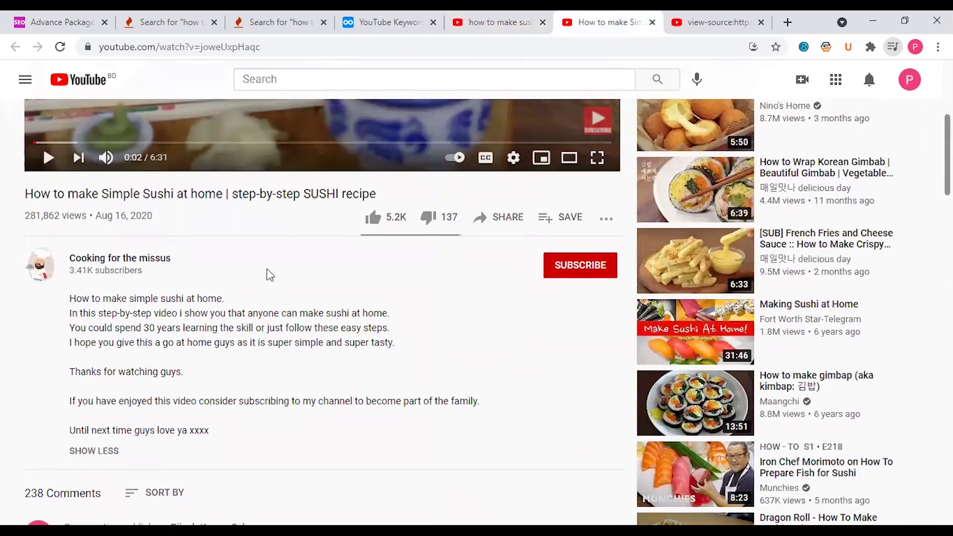
{"action": "left_click", "coordinate": [518, 11]}
{"action": "left_click", "coordinate": [372, 79]}
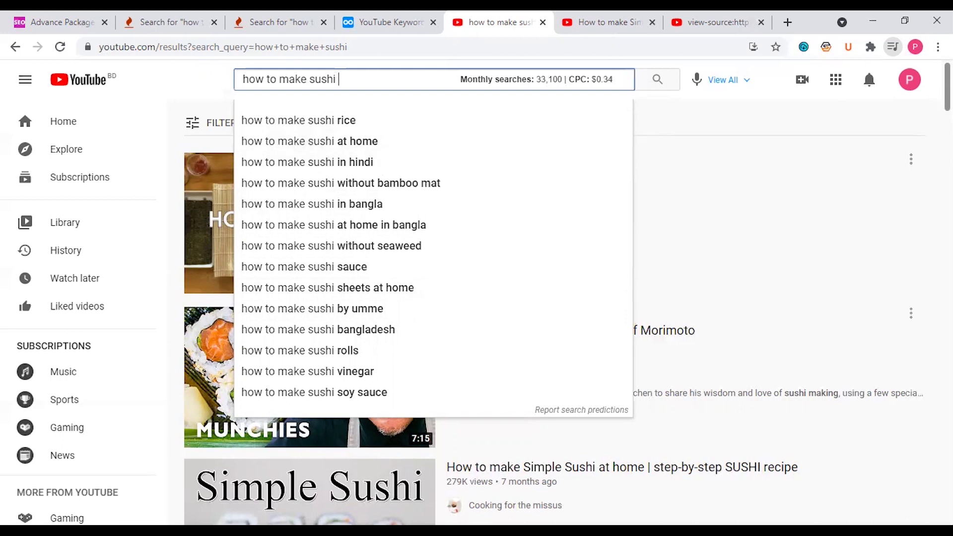
Close the search suggestions and return to Keyword Tool's YouTube results for 'how to make sushi'
{"action": "left_click", "coordinate": [203, 96]}
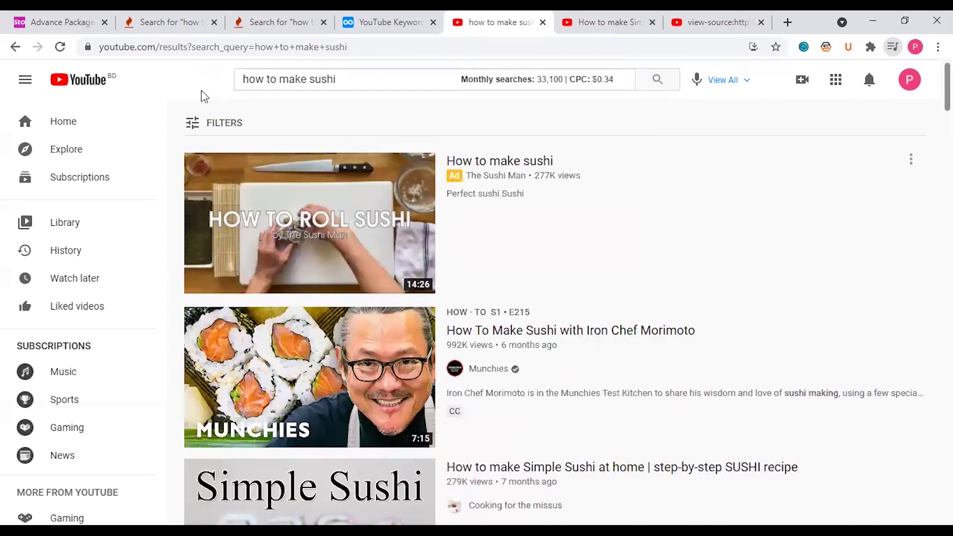
{"action": "left_click", "coordinate": [186, 15]}
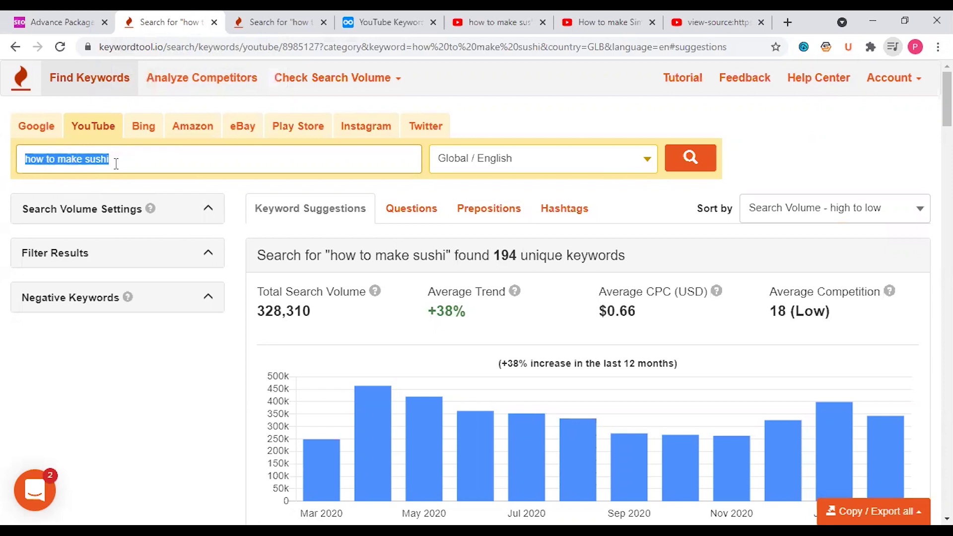
Search 'how to make sushi' in a new tab and highlight its 33,100 monthly search volume
{"action": "left_click", "coordinate": [788, 22]}
{"action": "type", "text": "how to make sushi"}
{"action": "key", "text": "Return"}
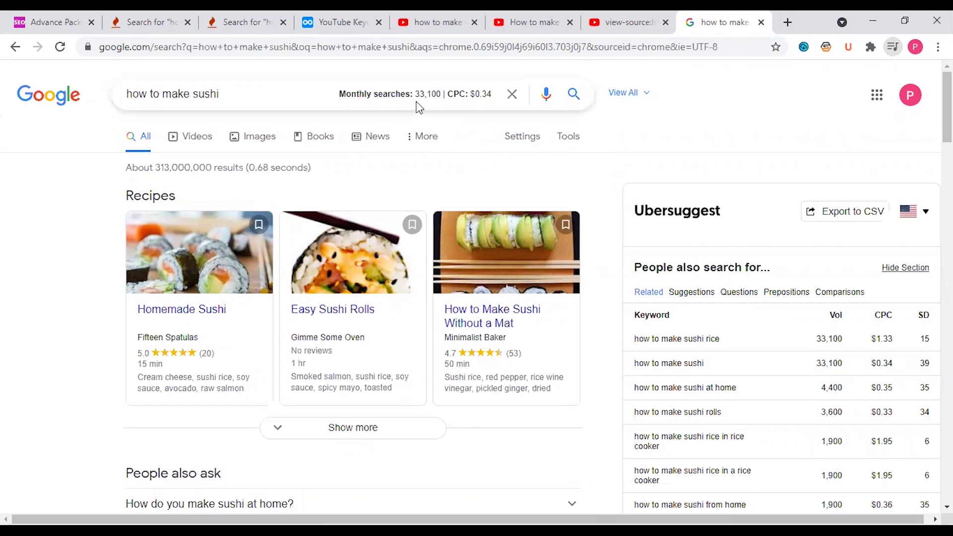
{"action": "mouse_move", "coordinate": [415, 96]}
{"action": "left_click_drag", "start_coordinate": [817, 365], "coordinate": [837, 365]}
Scroll through Keyword Tool's Google keyword table for 'how to make sushi'
{"action": "left_click", "coordinate": [269, 27]}
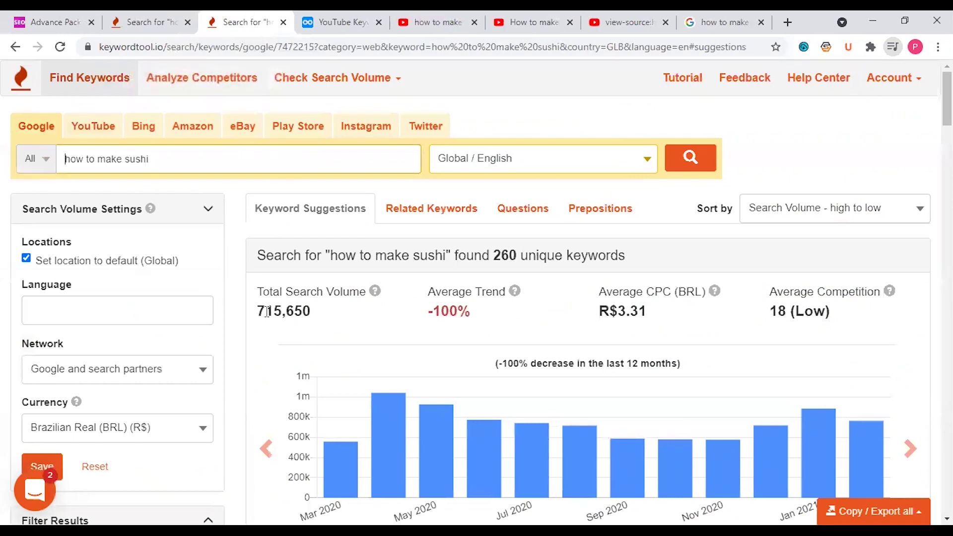
{"action": "scroll", "coordinate": [267, 311], "scroll_direction": "down", "scroll_amount": 7}
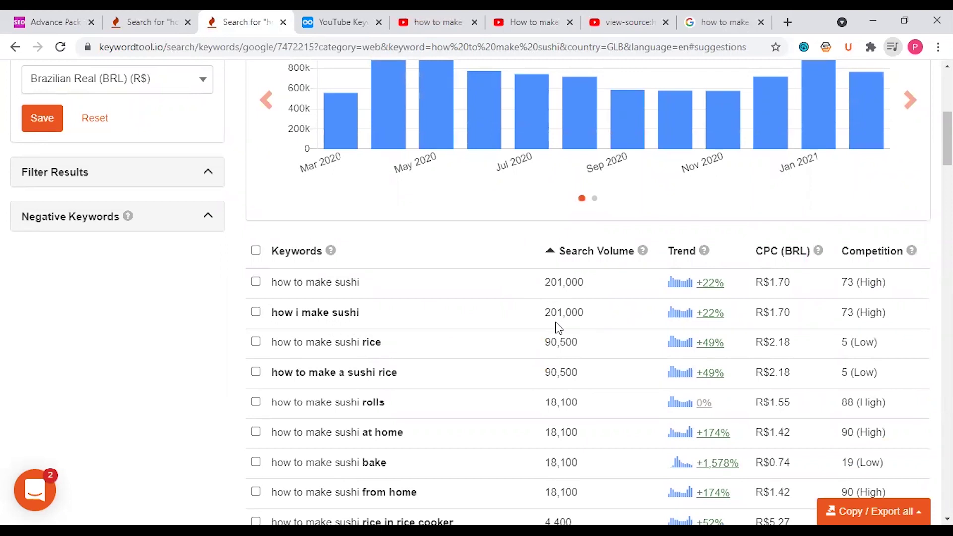
{"action": "scroll", "coordinate": [559, 328], "scroll_direction": "up", "scroll_amount": 6}
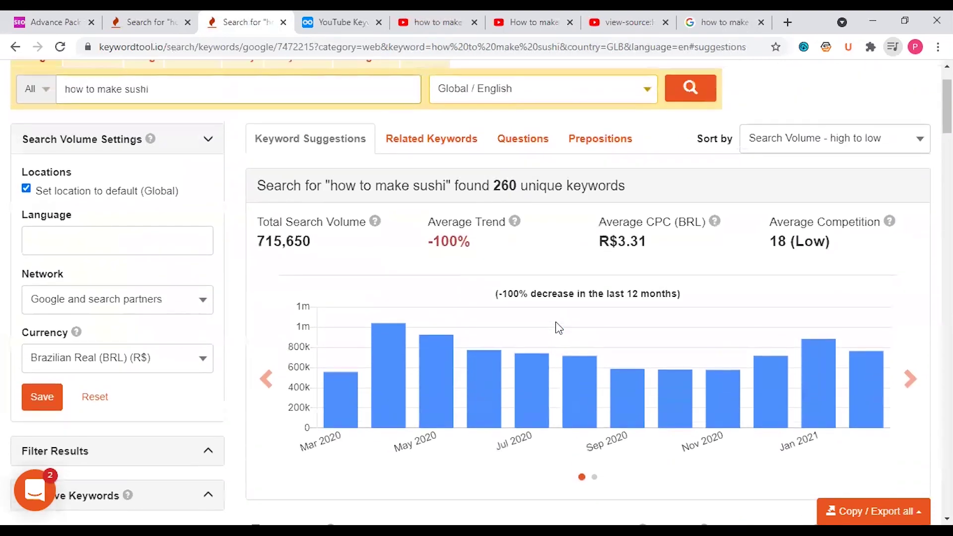
{"action": "scroll", "coordinate": [454, 320], "scroll_direction": "down", "scroll_amount": 7}
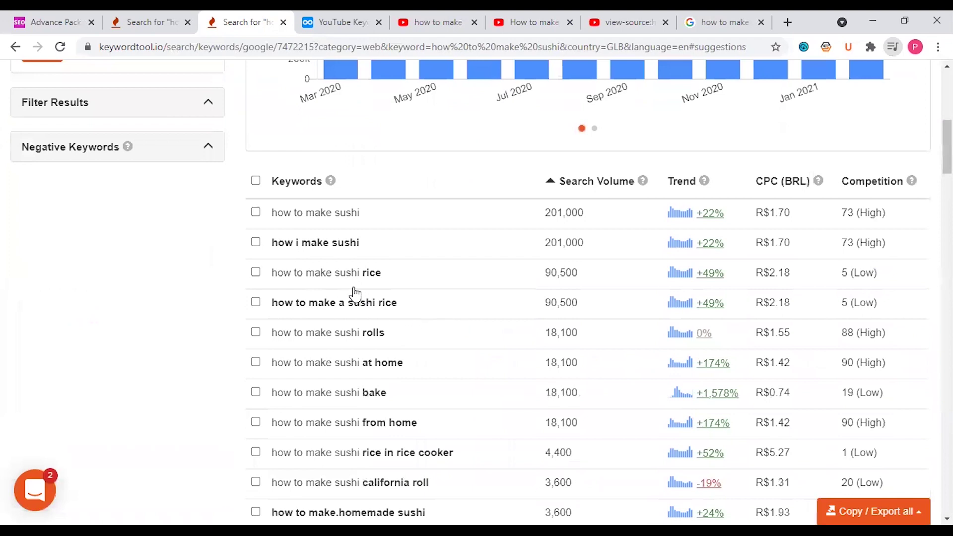
Check Ubersuggest's Google volume for the keyword, then return to Keyword Tool's Google results
{"action": "left_click", "coordinate": [725, 22]}
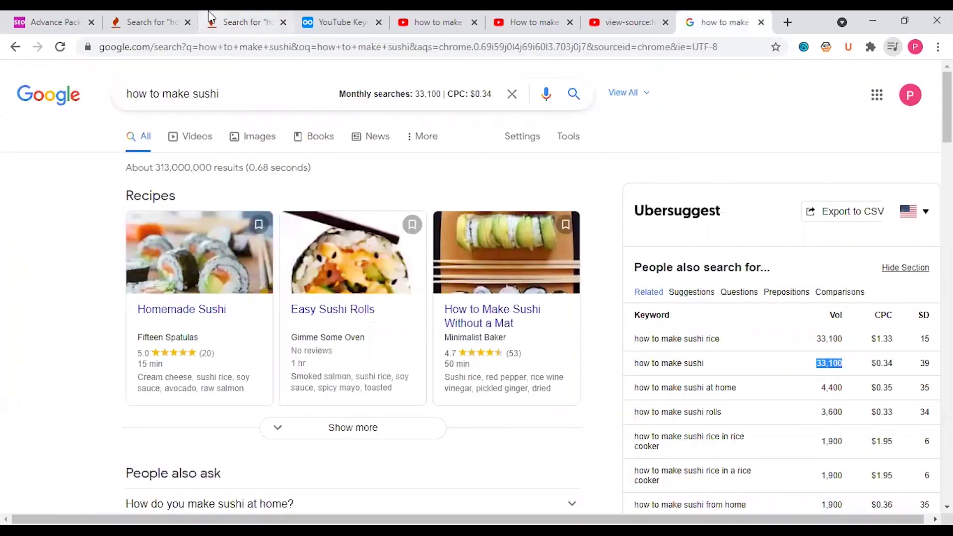
{"action": "left_click", "coordinate": [246, 18]}
{"action": "scroll", "coordinate": [365, 326], "scroll_direction": "up", "scroll_amount": 7}
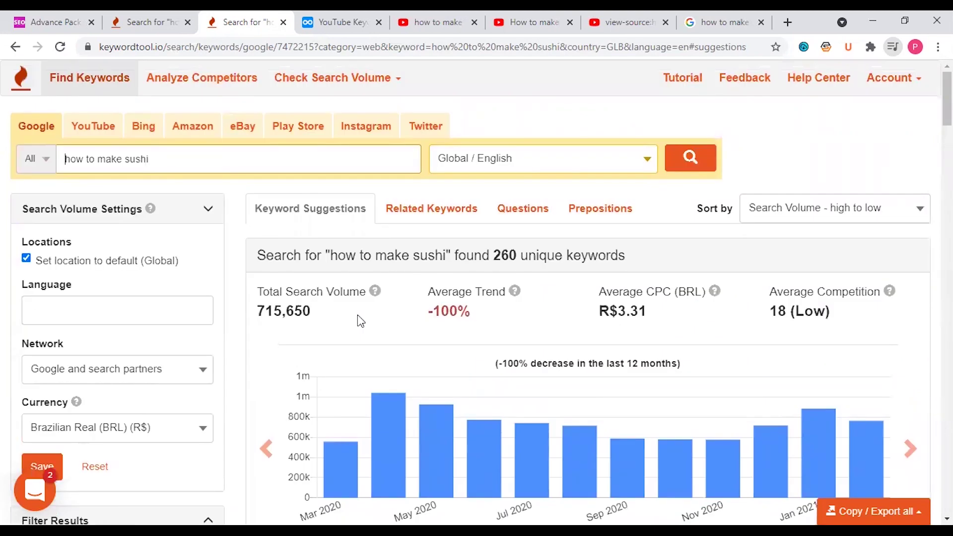
{"action": "scroll", "coordinate": [361, 322], "scroll_direction": "down", "scroll_amount": 7}
Highlight the 166,000 YouTube volume and the 201,000 Google volume for 'how to make sushi'
{"action": "left_click", "coordinate": [166, 20]}
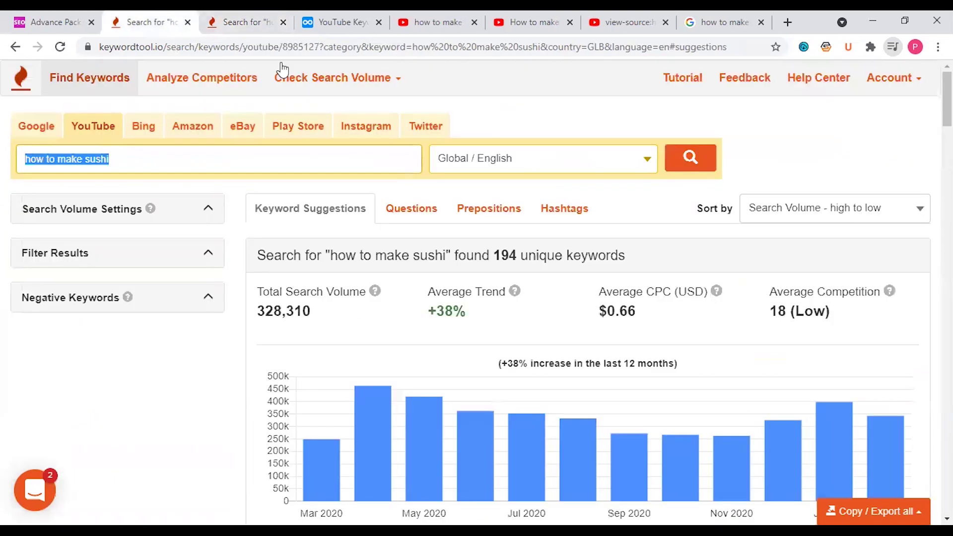
{"action": "scroll", "coordinate": [264, 330], "scroll_direction": "down", "scroll_amount": 7}
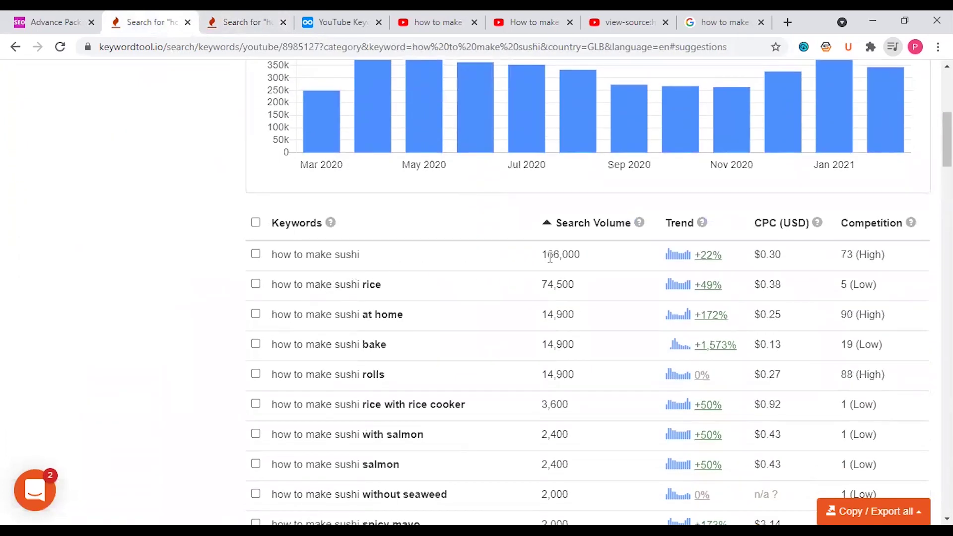
{"action": "left_click_drag", "start_coordinate": [545, 254], "coordinate": [592, 258]}
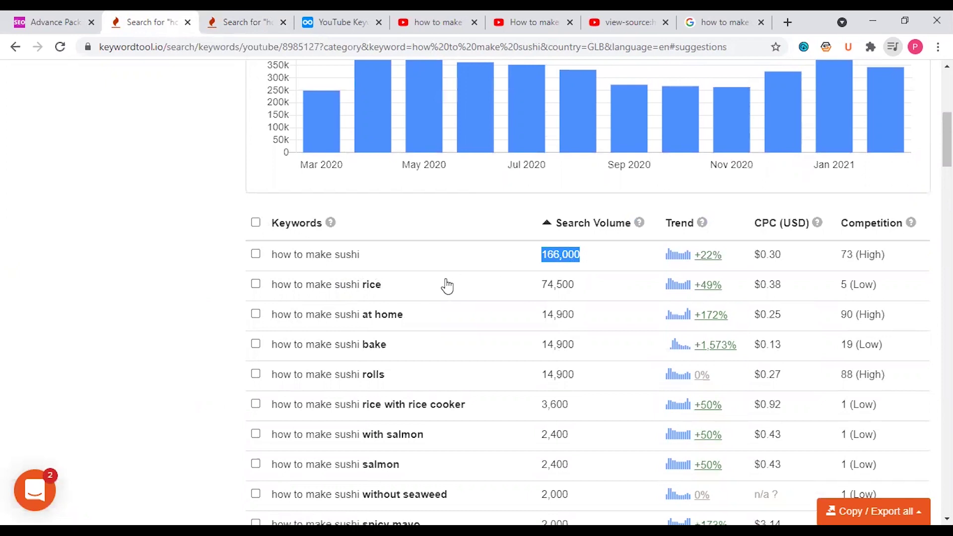
{"action": "key", "text": "ctrl+Tab"}
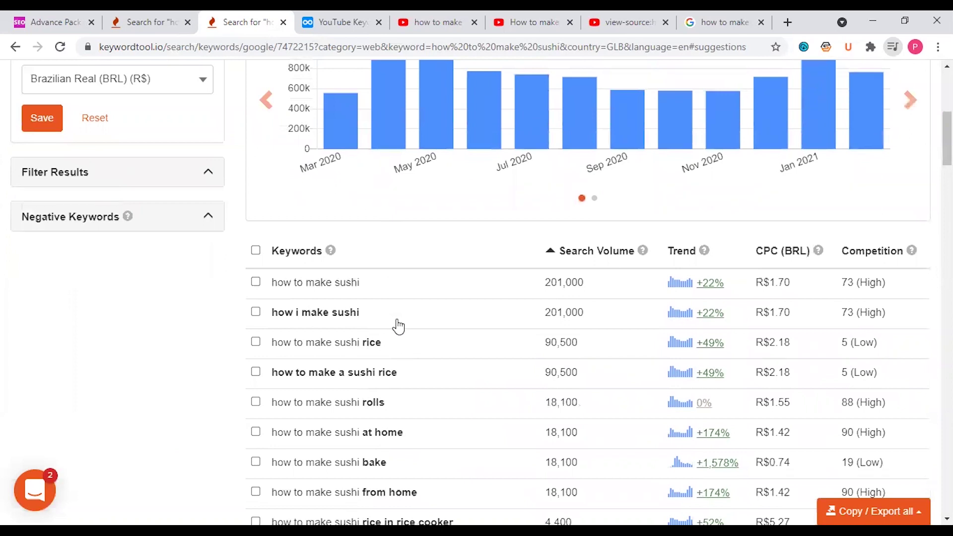
{"action": "scroll", "coordinate": [323, 326], "scroll_direction": "up", "scroll_amount": 7}
{"action": "scroll", "coordinate": [299, 329], "scroll_direction": "down", "scroll_amount": 8}
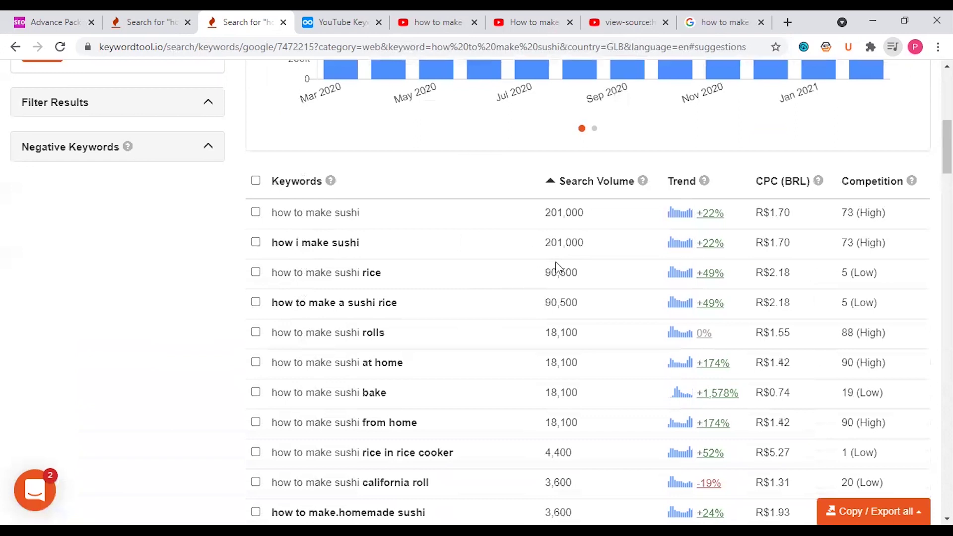
{"action": "left_click_drag", "start_coordinate": [546, 243], "coordinate": [595, 248]}
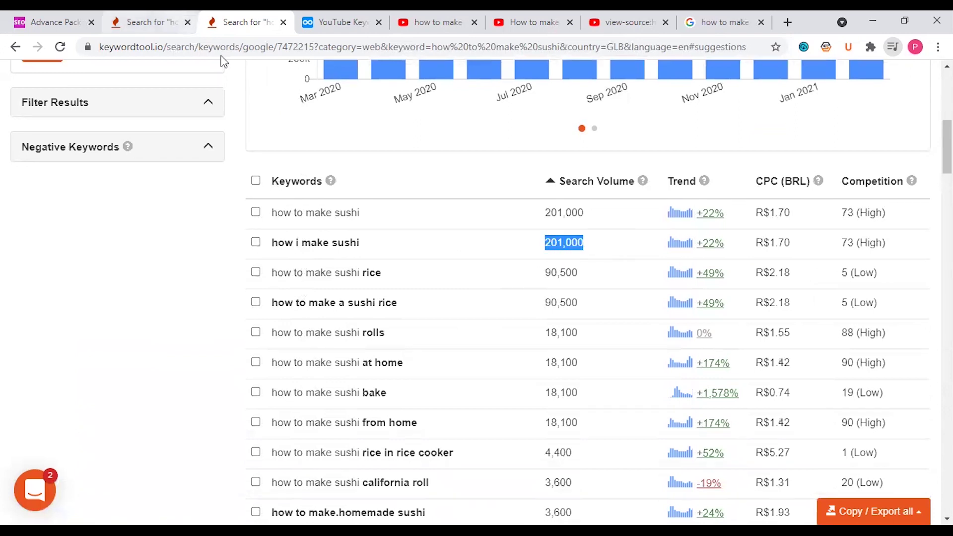
Return to the YouTube results and scroll down past 'how to make sushi rice' at 74,500
{"action": "key", "text": "ctrl+shift+Tab"}
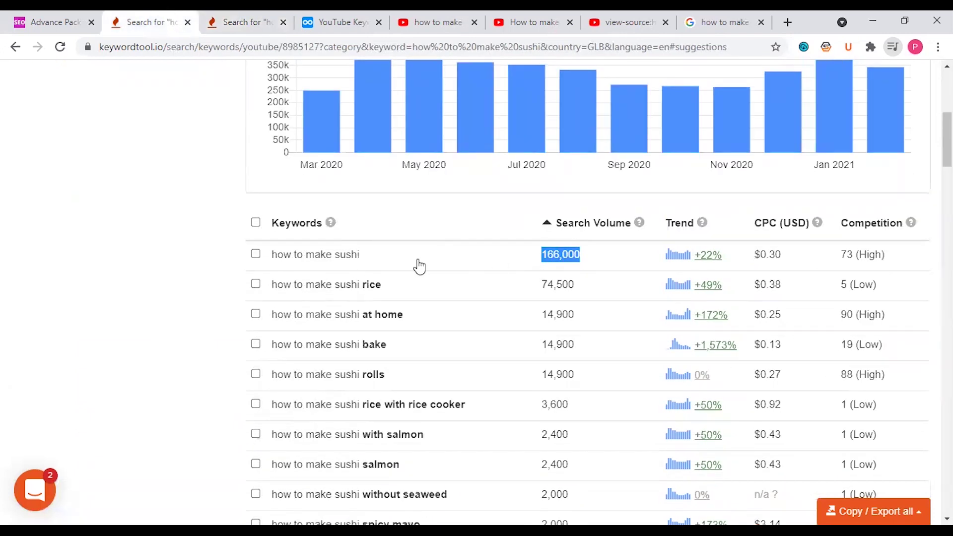
{"action": "scroll", "coordinate": [410, 268], "scroll_direction": "up", "scroll_amount": 7}
{"action": "scroll", "coordinate": [409, 269], "scroll_direction": "down", "scroll_amount": 5}
{"action": "scroll", "coordinate": [409, 269], "scroll_direction": "up", "scroll_amount": 3}
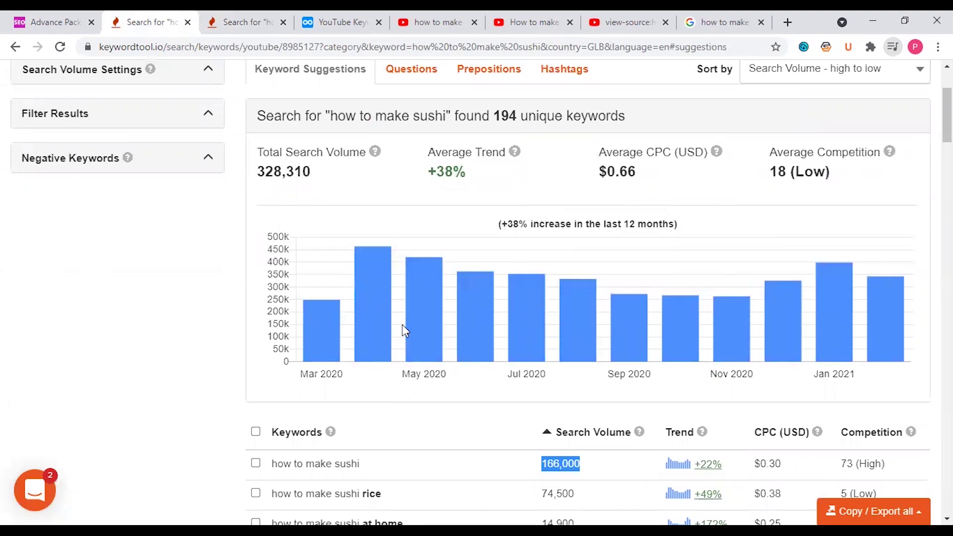
{"action": "scroll", "coordinate": [404, 328], "scroll_direction": "down", "scroll_amount": 4}
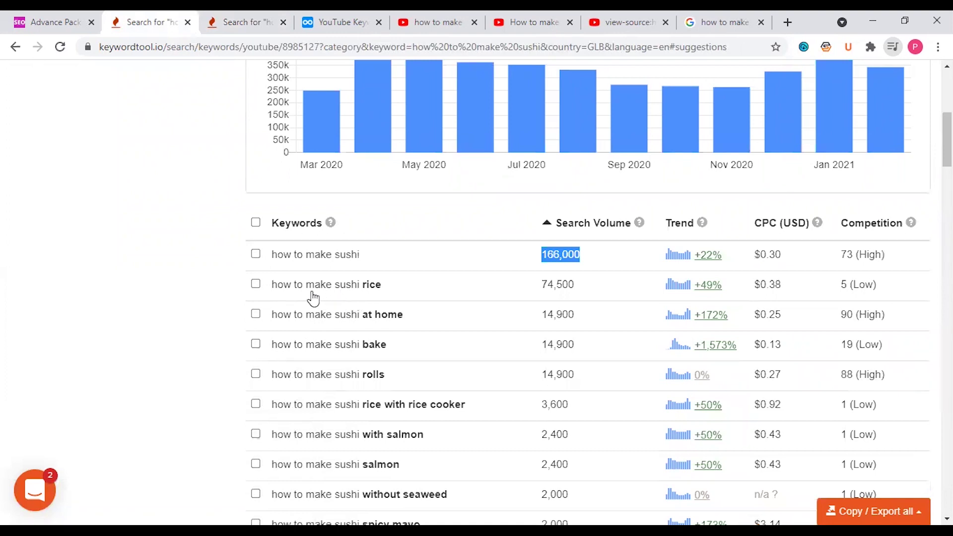
{"action": "scroll", "coordinate": [313, 298], "scroll_direction": "down", "scroll_amount": 1}
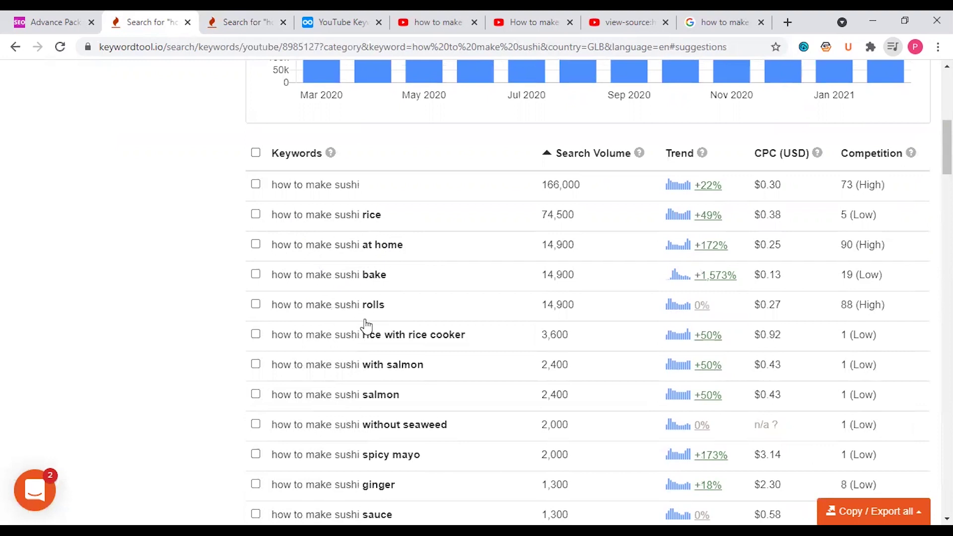
Scroll up and down through the YouTube sushi keyword table
{"action": "scroll", "coordinate": [407, 334], "scroll_direction": "down", "scroll_amount": 1}
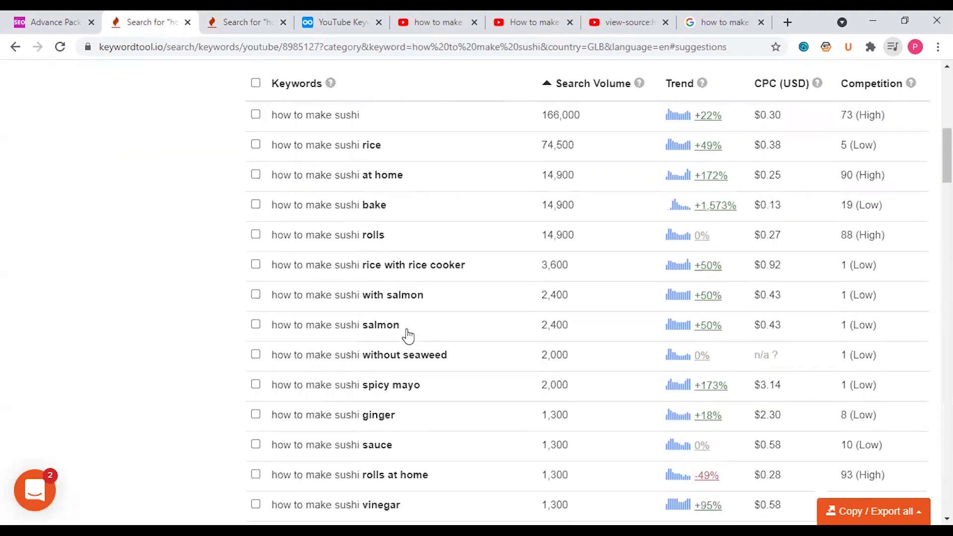
{"action": "scroll", "coordinate": [407, 334], "scroll_direction": "down", "scroll_amount": 2}
{"action": "scroll", "coordinate": [407, 334], "scroll_direction": "up", "scroll_amount": 2}
{"action": "scroll", "coordinate": [420, 342], "scroll_direction": "up", "scroll_amount": 1}
{"action": "scroll", "coordinate": [419, 342], "scroll_direction": "down", "scroll_amount": 4}
{"action": "scroll", "coordinate": [420, 343], "scroll_direction": "down", "scroll_amount": 3}
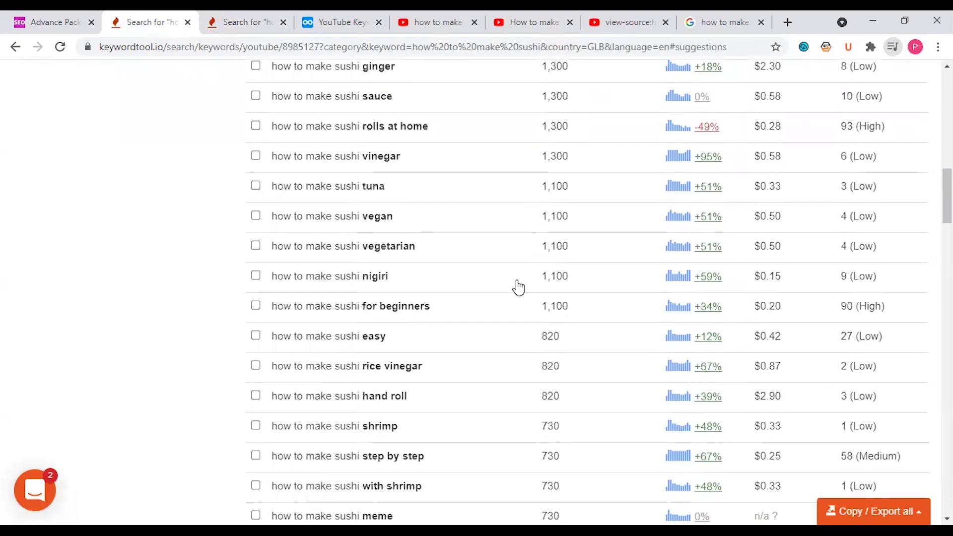
{"action": "scroll", "coordinate": [478, 320], "scroll_direction": "up", "scroll_amount": 8}
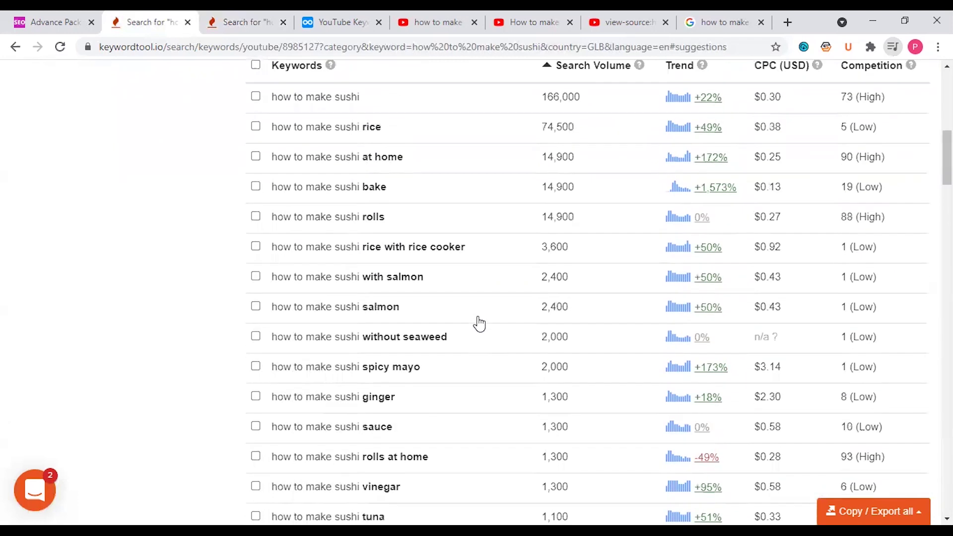
{"action": "scroll", "coordinate": [479, 323], "scroll_direction": "up", "scroll_amount": 2}
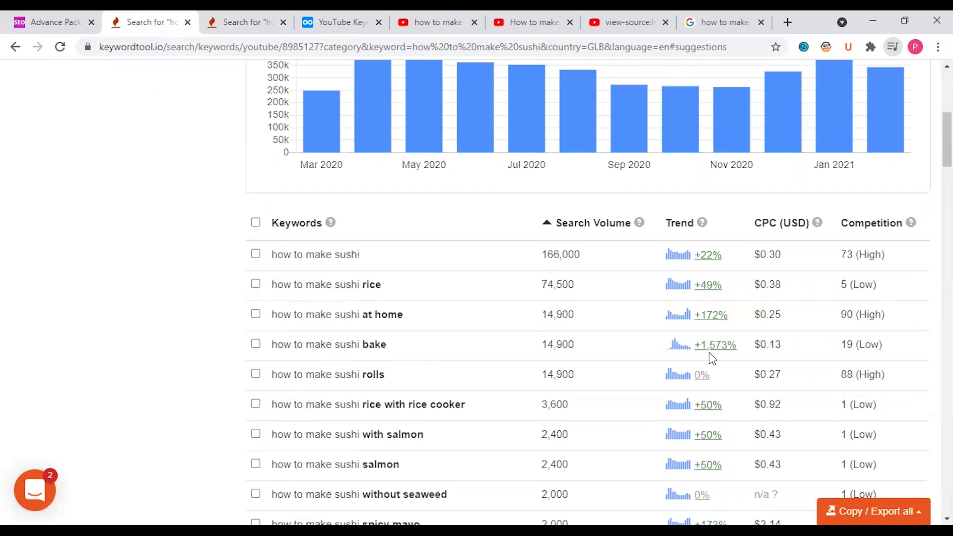
{"action": "scroll", "coordinate": [712, 355], "scroll_direction": "down", "scroll_amount": 1}
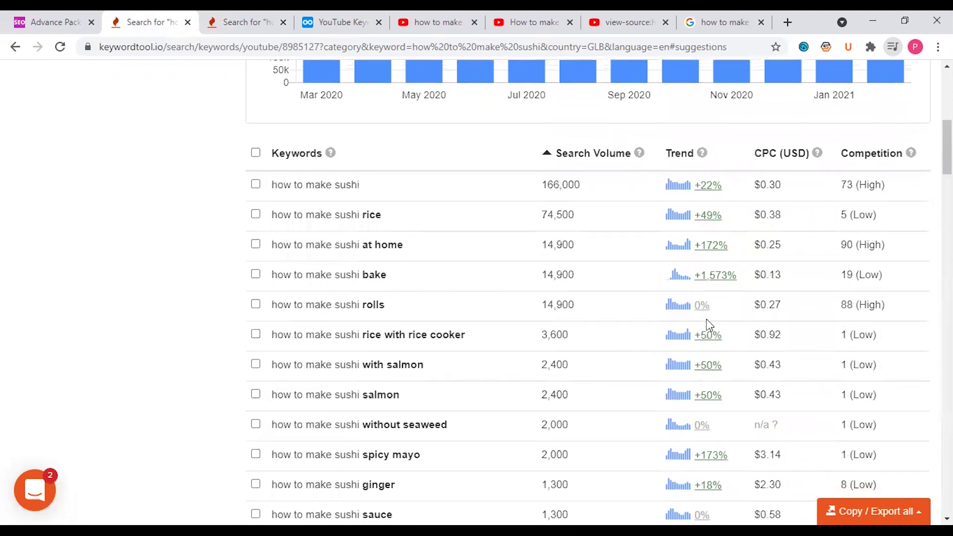
{"action": "scroll", "coordinate": [677, 379], "scroll_direction": "down", "scroll_amount": 2}
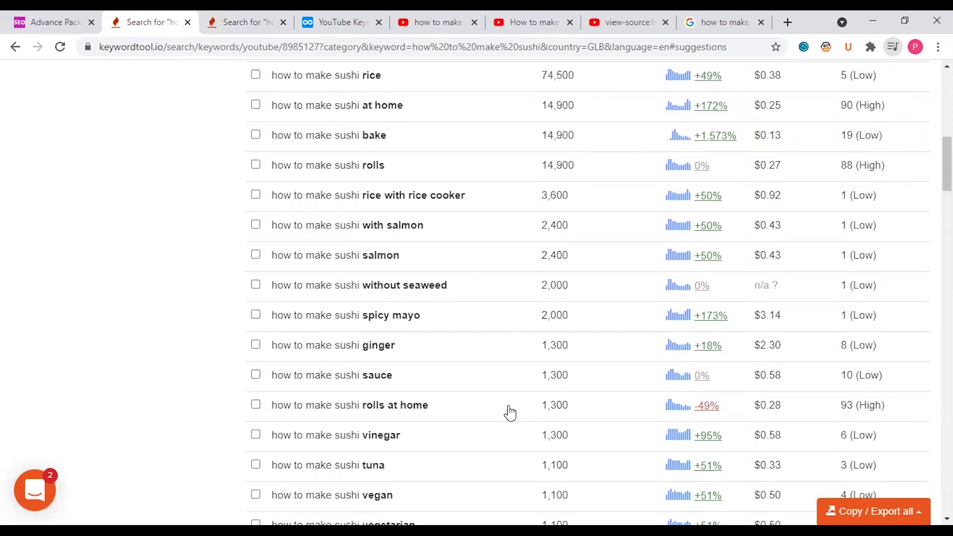
{"action": "scroll", "coordinate": [509, 415], "scroll_direction": "up", "scroll_amount": 5}
{"action": "scroll", "coordinate": [510, 413], "scroll_direction": "up", "scroll_amount": 2}
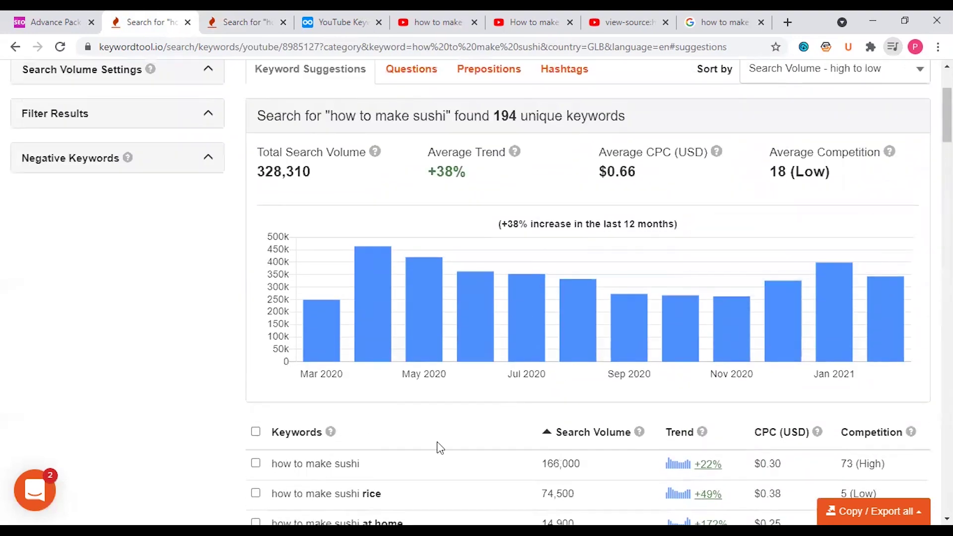
Delete all keyword tags from the Dynalist YouTube Keywords note, keeping only its title
{"action": "left_click", "coordinate": [361, 20]}
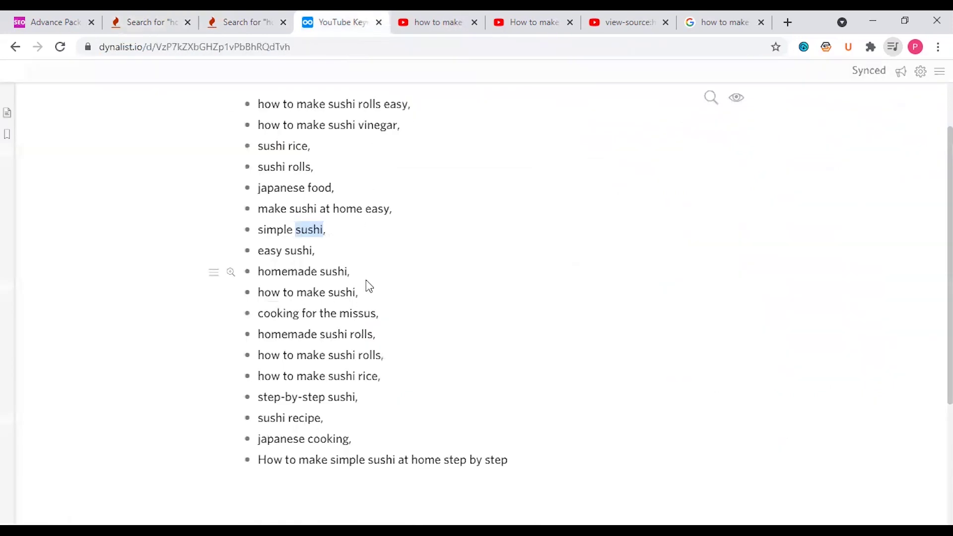
{"action": "scroll", "coordinate": [367, 282], "scroll_direction": "up", "scroll_amount": 1}
{"action": "left_click_drag", "start_coordinate": [260, 179], "coordinate": [317, 273]}
{"action": "key", "text": "ctrl+a"}
{"action": "key", "text": "Delete"}
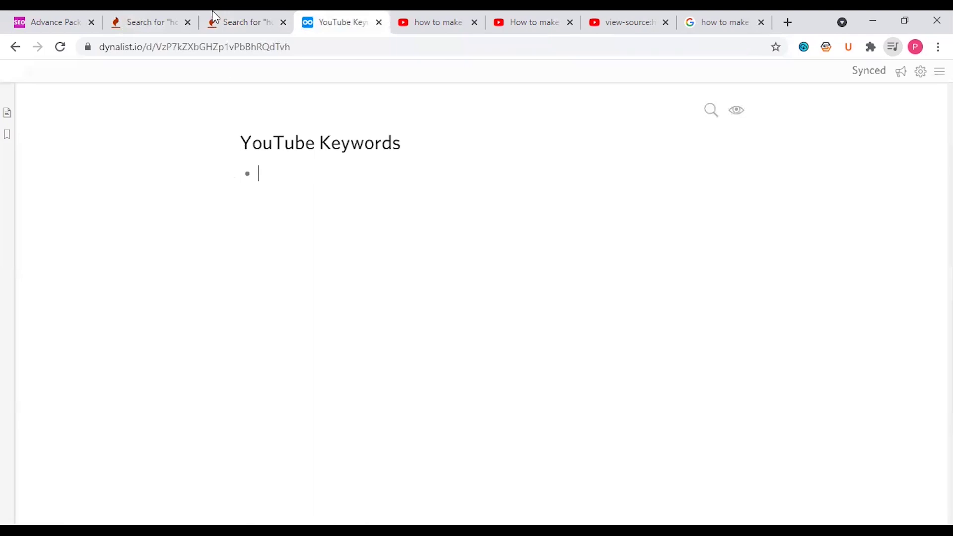
{"action": "left_click", "coordinate": [212, 18]}
Check the Google search, ranking video and YouTube search pages, ending on Google volumes
{"action": "scroll", "coordinate": [311, 306], "scroll_direction": "down", "scroll_amount": 4}
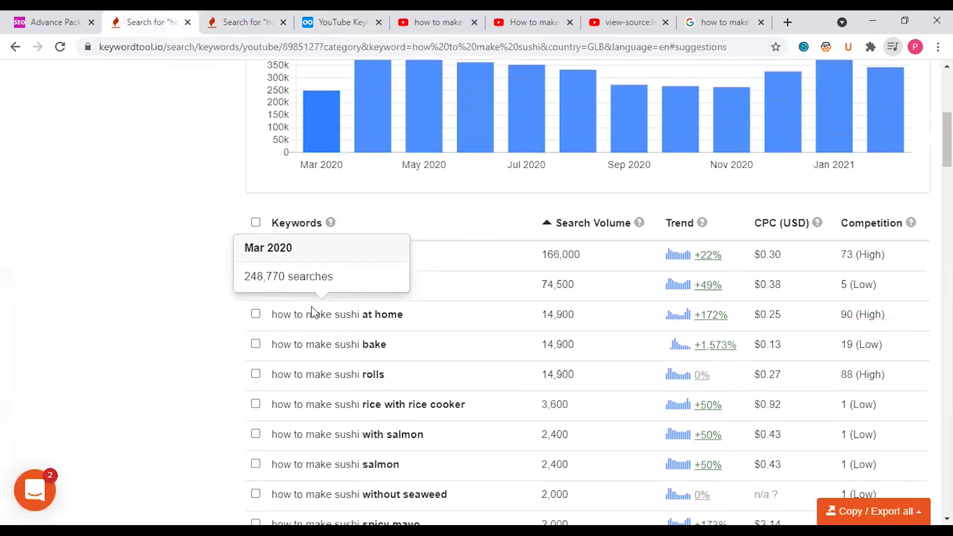
{"action": "left_click", "coordinate": [212, 19]}
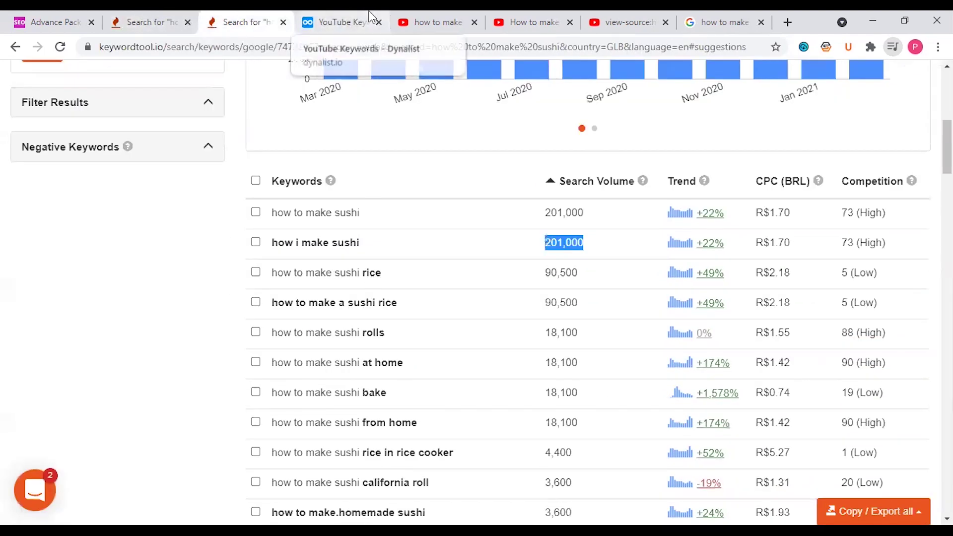
{"action": "left_click", "coordinate": [706, 22]}
{"action": "scroll", "coordinate": [344, 270], "scroll_direction": "down", "scroll_amount": 2}
{"action": "scroll", "coordinate": [345, 271], "scroll_direction": "down", "scroll_amount": 12}
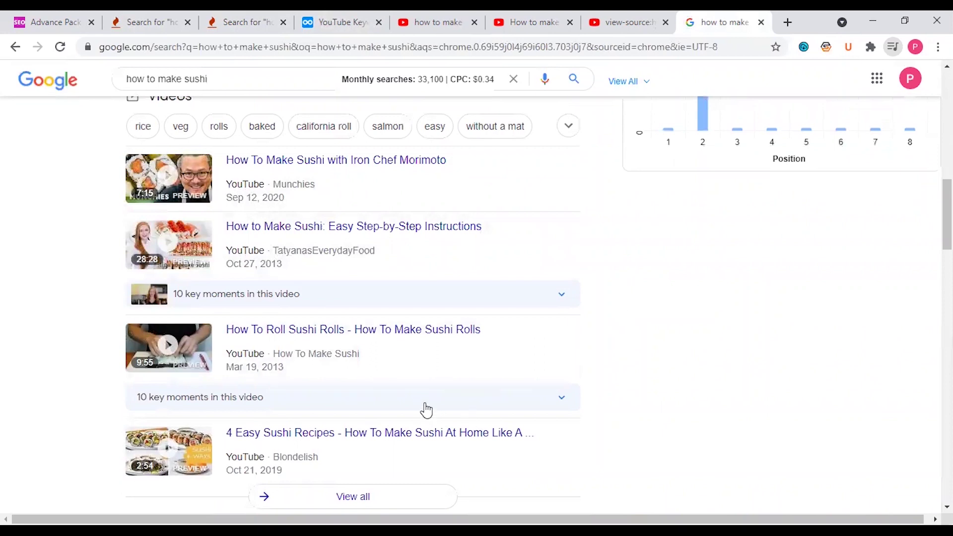
{"action": "left_click", "coordinate": [540, 19]}
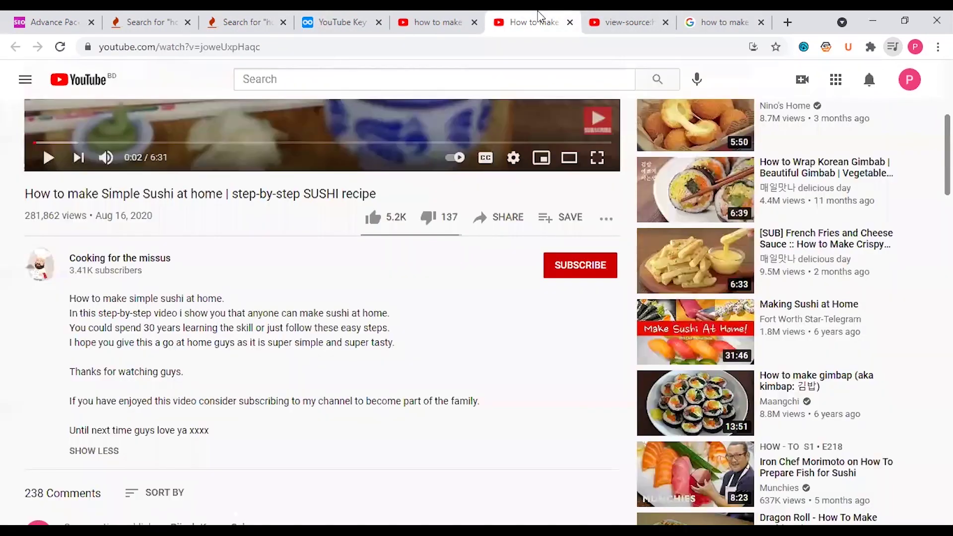
{"action": "left_click", "coordinate": [248, 20]}
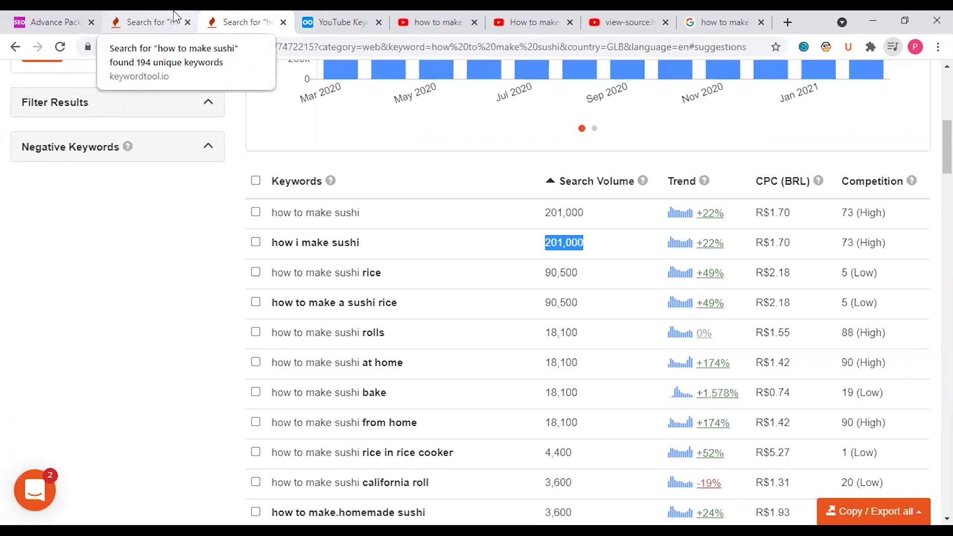
{"action": "left_click", "coordinate": [433, 15]}
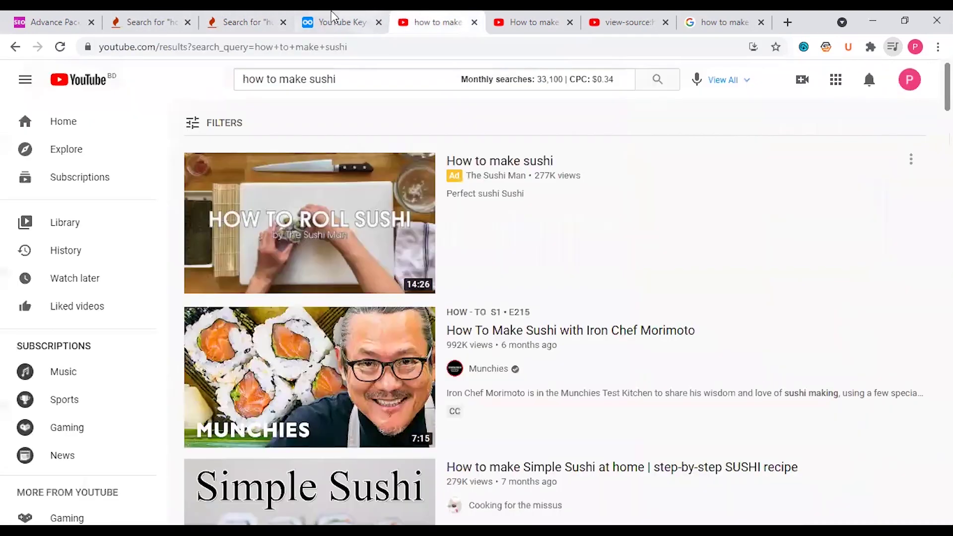
{"action": "left_click", "coordinate": [256, 11]}
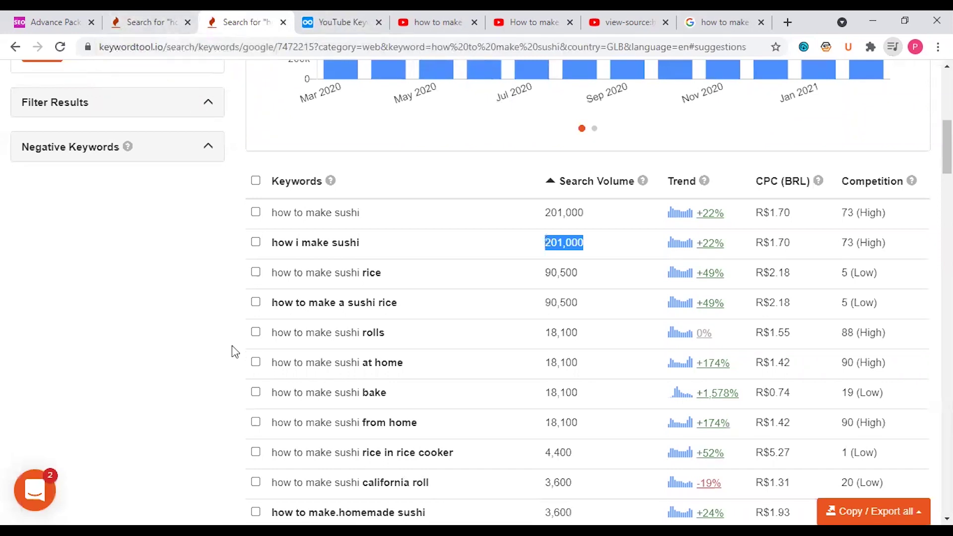
Browse YouTube Prepositions and Hashtags ideas (none found), then return to the 194 keyword suggestions
{"action": "left_click", "coordinate": [171, 16]}
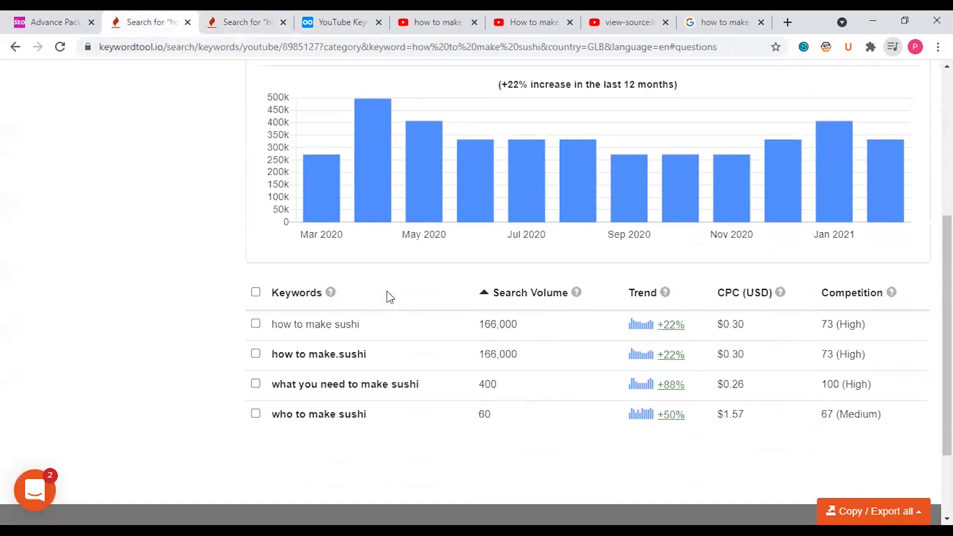
{"action": "scroll", "coordinate": [387, 291], "scroll_direction": "down", "scroll_amount": 3}
{"action": "scroll", "coordinate": [387, 291], "scroll_direction": "up", "scroll_amount": 6}
{"action": "scroll", "coordinate": [388, 297], "scroll_direction": "up", "scroll_amount": 2}
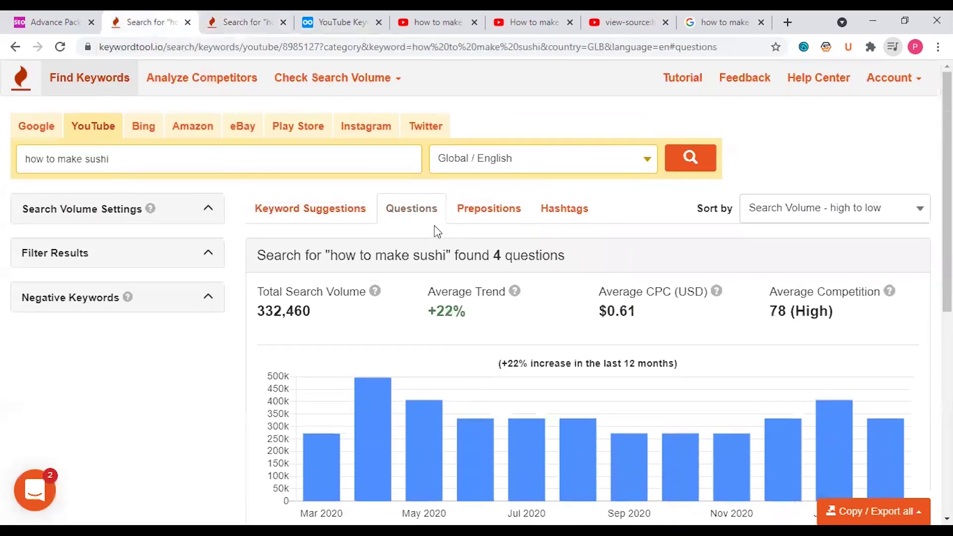
{"action": "left_click", "coordinate": [479, 213]}
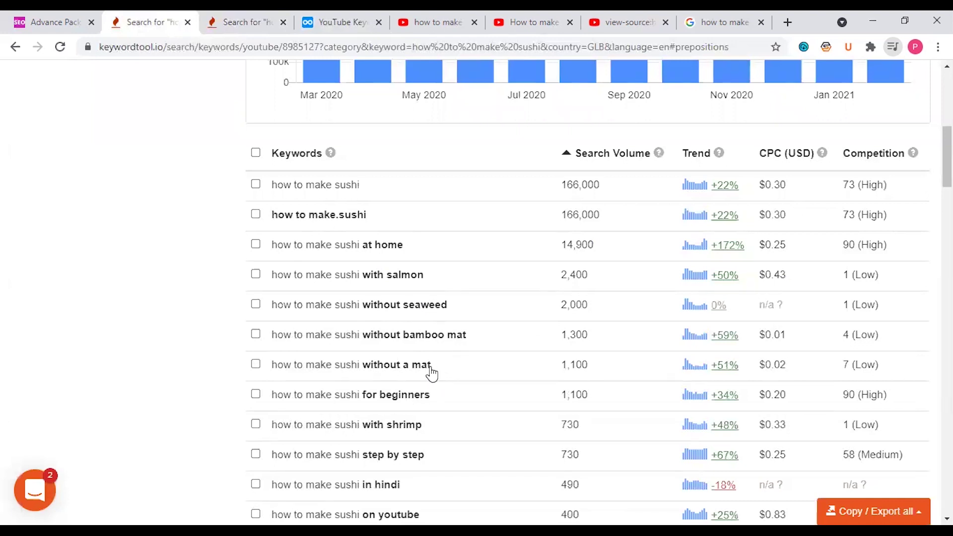
{"action": "scroll", "coordinate": [431, 374], "scroll_direction": "up", "scroll_amount": 8}
{"action": "left_click", "coordinate": [551, 219]}
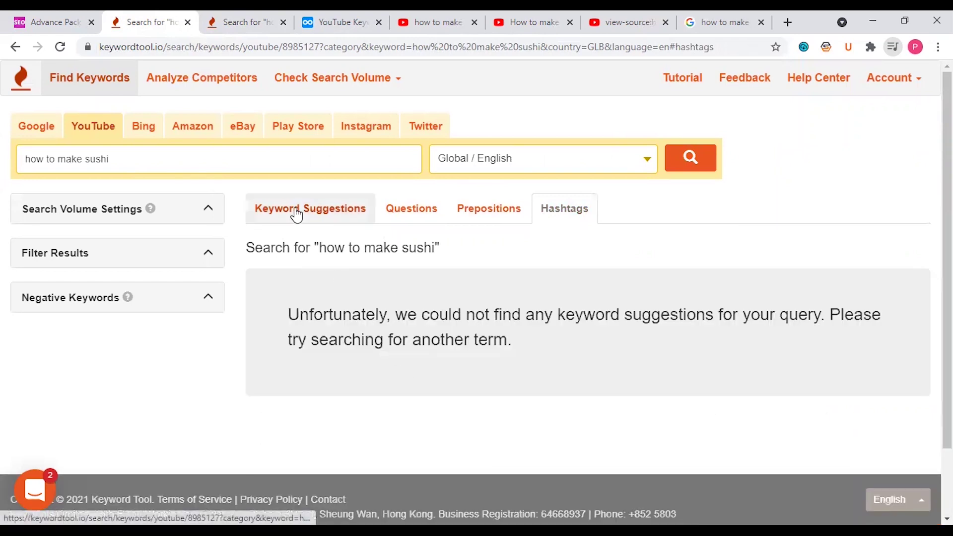
{"action": "left_click", "coordinate": [297, 216]}
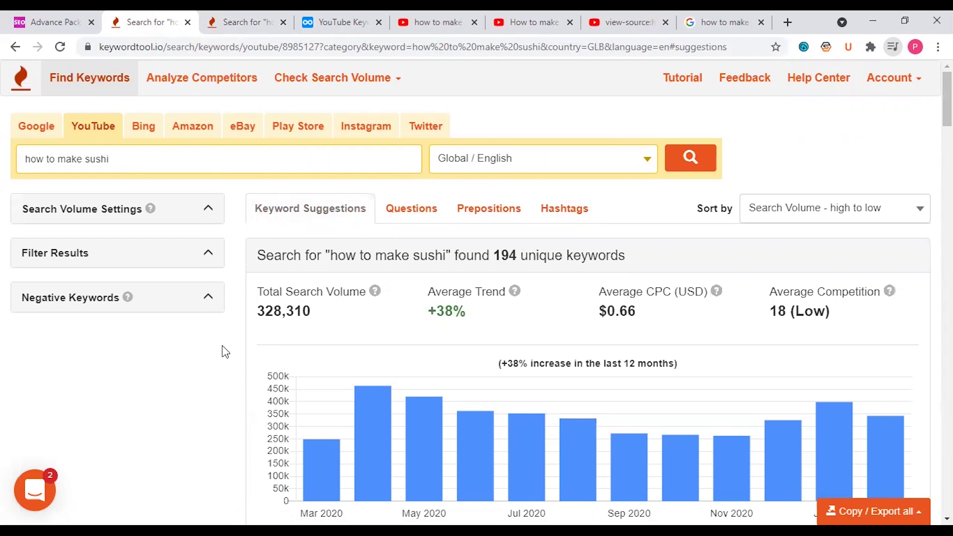
{"action": "scroll", "coordinate": [225, 352], "scroll_direction": "down", "scroll_amount": 3}
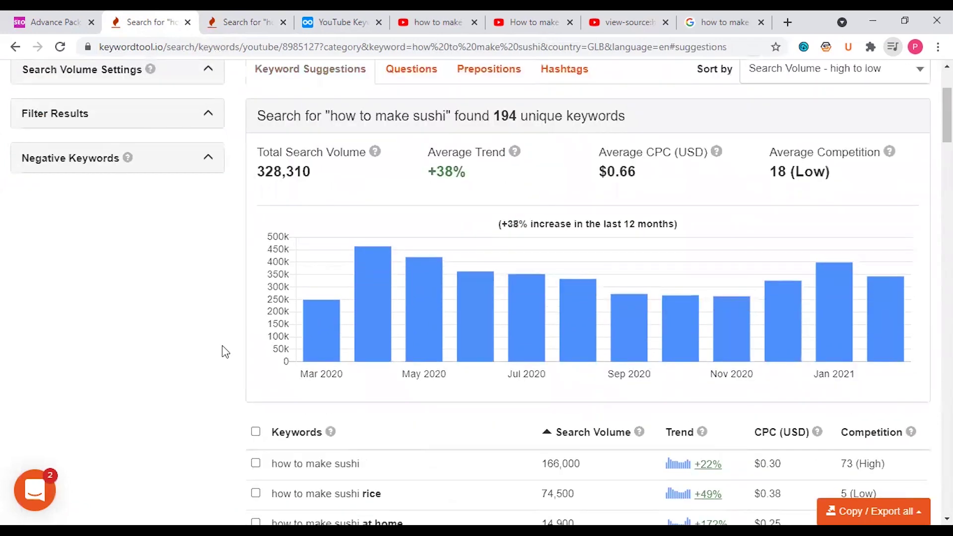
{"action": "scroll", "coordinate": [225, 351], "scroll_direction": "down", "scroll_amount": 3}
{"action": "scroll", "coordinate": [225, 351], "scroll_direction": "up", "scroll_amount": 3}
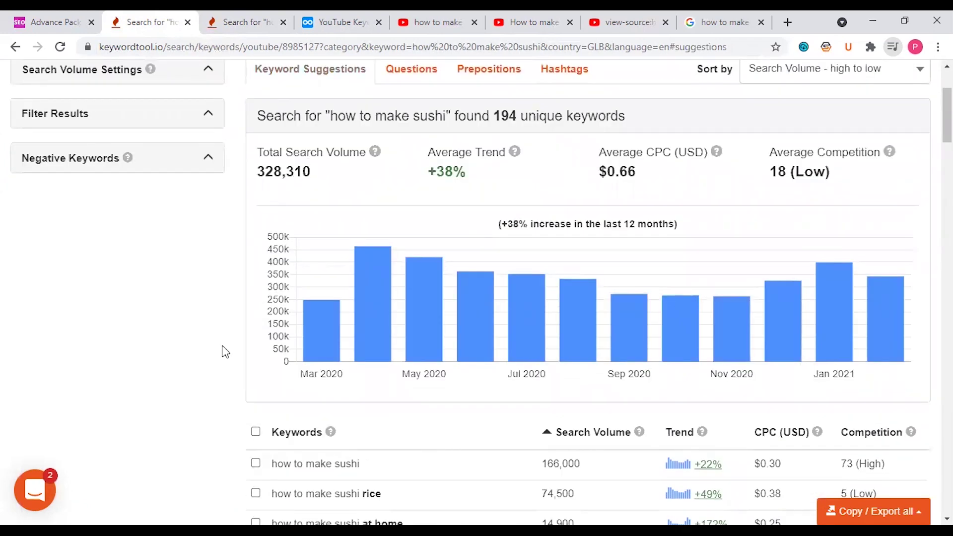